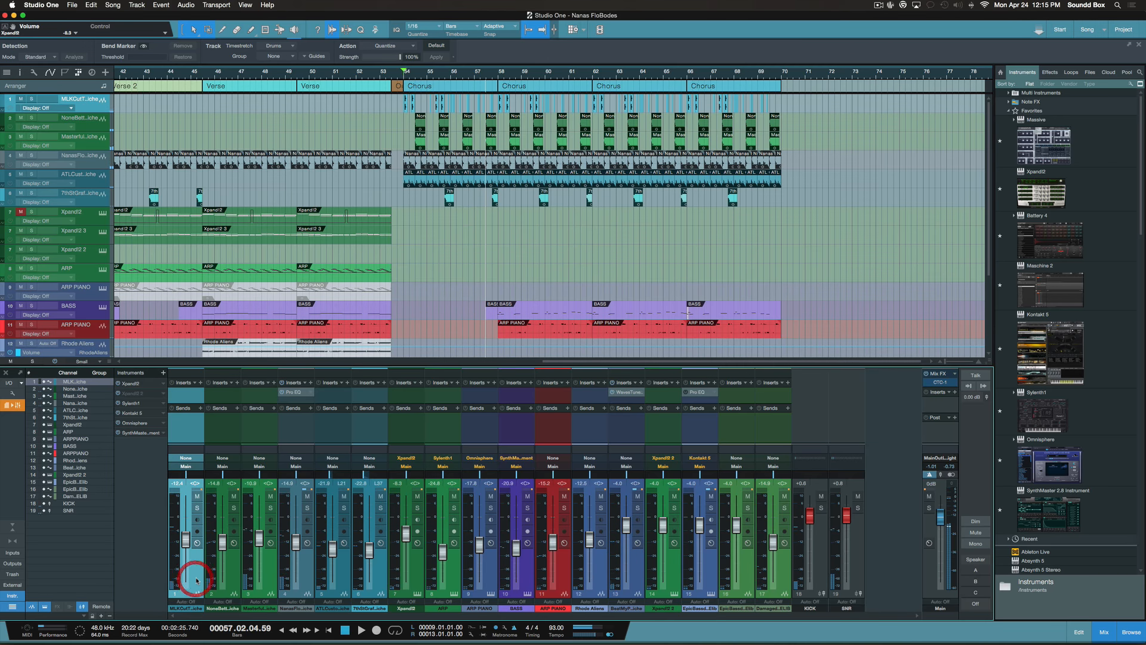
# Search the effects for "comp" and insert the stock Compressor on the MLK CutThru Kick channel, with its window placed over the arrangement
pyautogui.click(1053, 73)
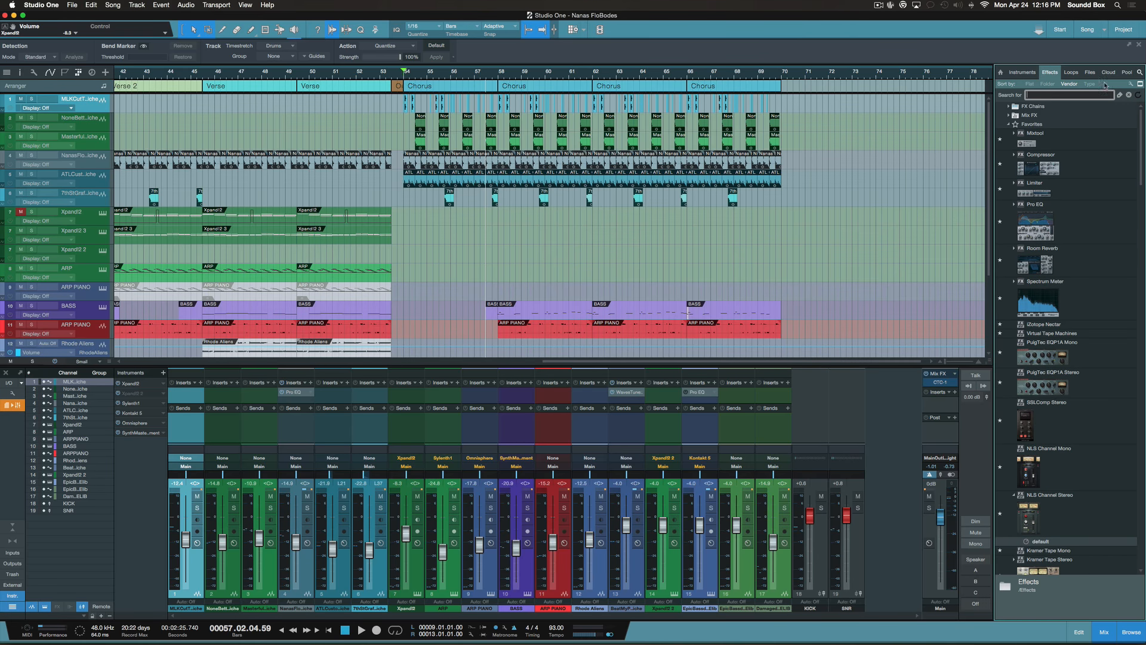
pyautogui.write('comp')
pyautogui.click(1035, 129)
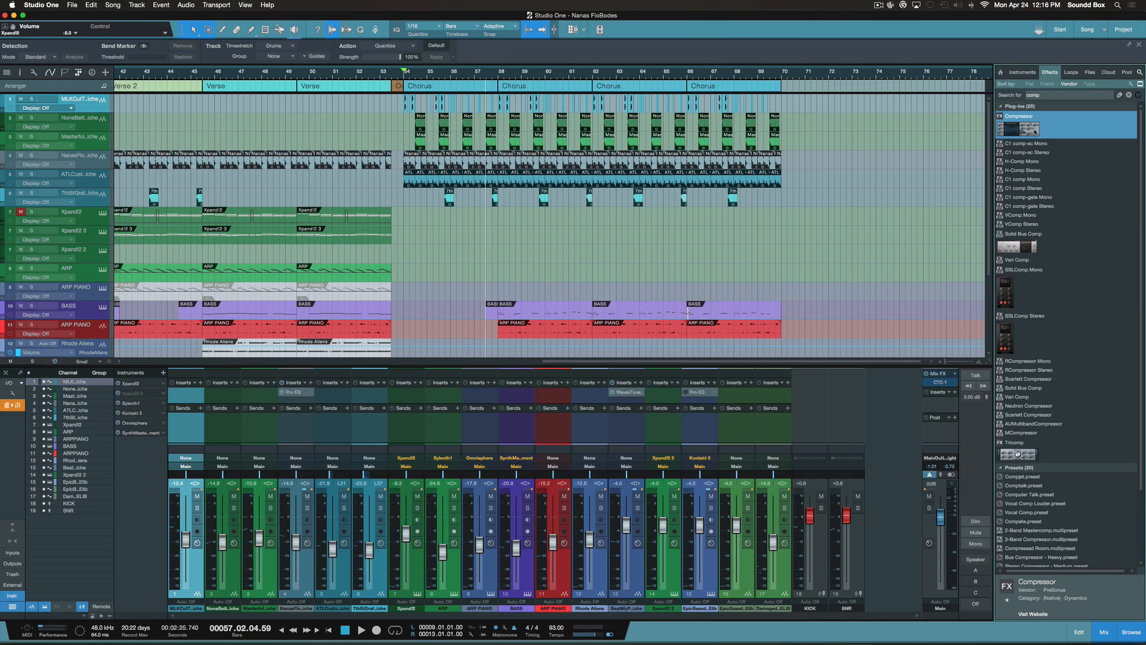
pyautogui.moveTo(1035, 129); pyautogui.dragTo(769, 107)
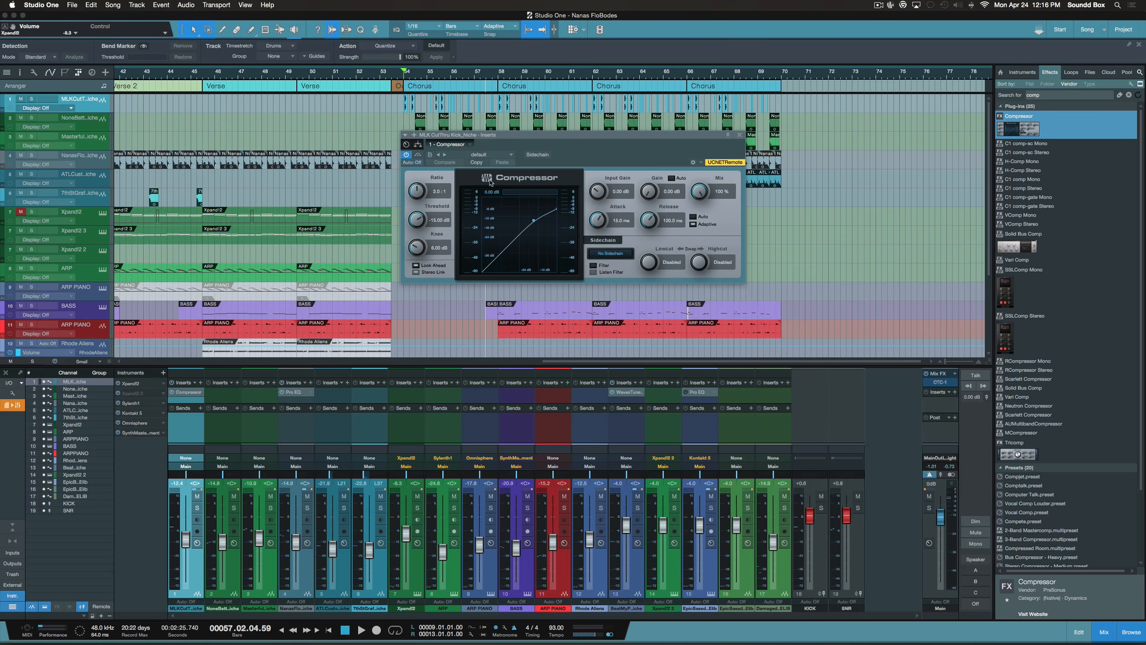
pyautogui.moveTo(518, 139); pyautogui.dragTo(559, 123)
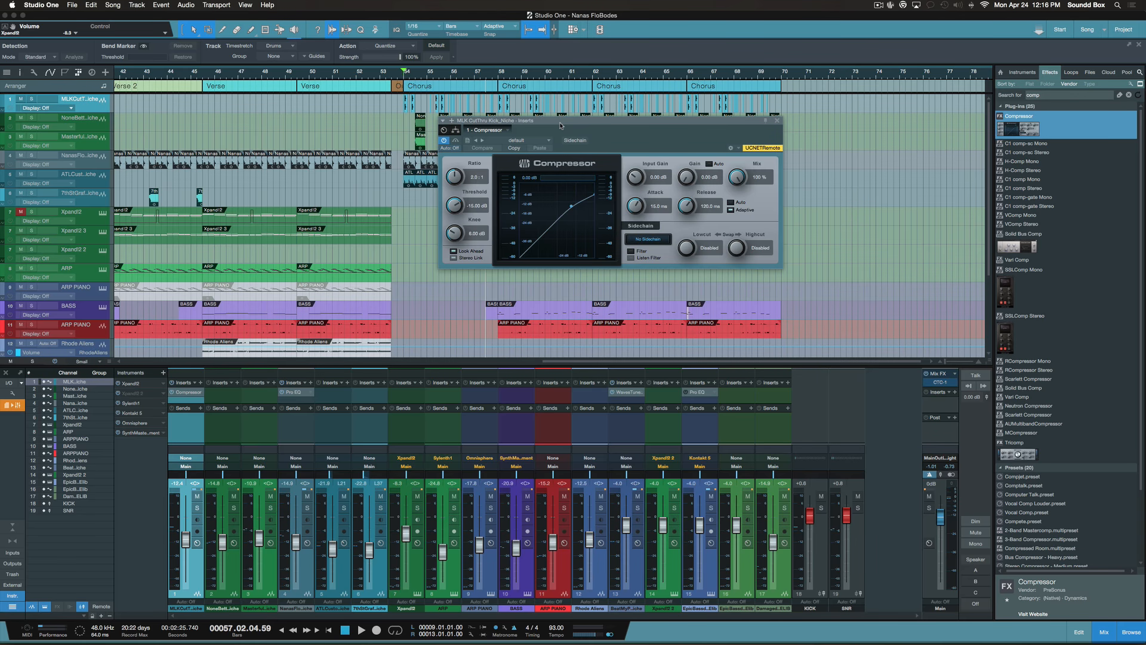
pyautogui.moveTo(625, 127); pyautogui.dragTo(623, 160)
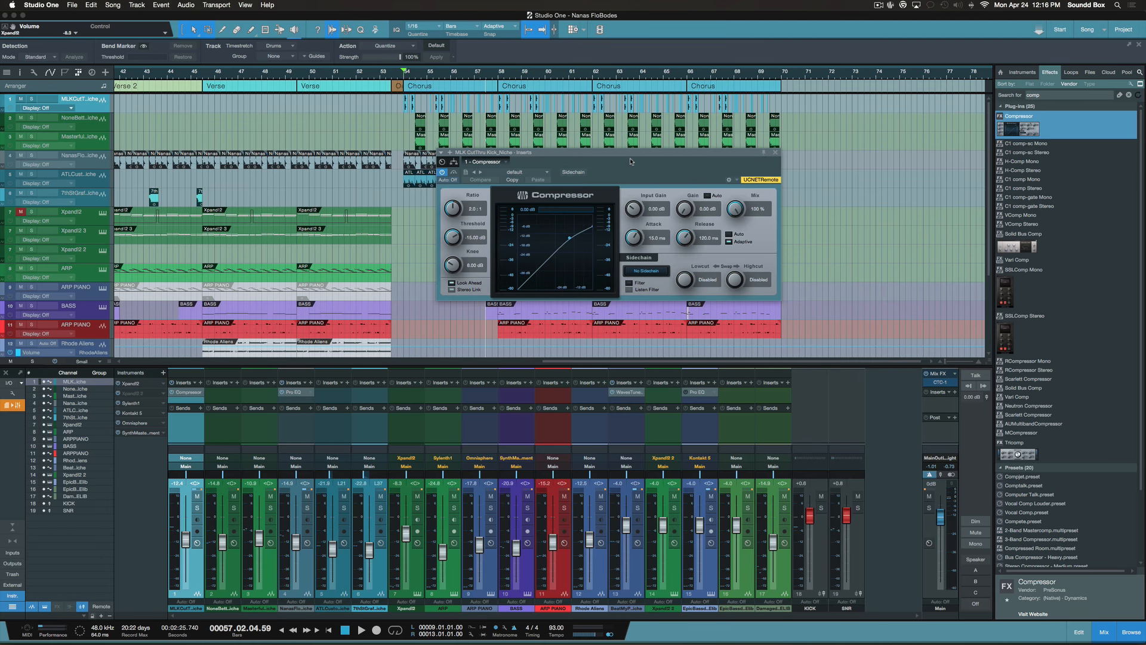
pyautogui.moveTo(634, 156); pyautogui.dragTo(624, 207)
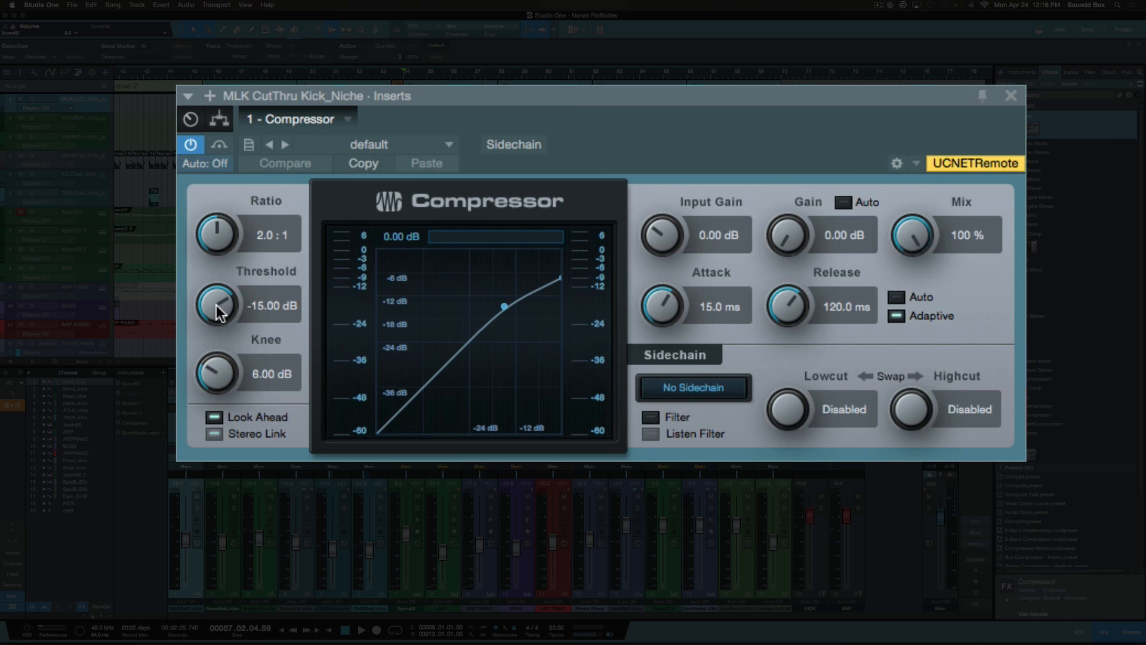
pyautogui.click(212, 373)
pyautogui.click(667, 238)
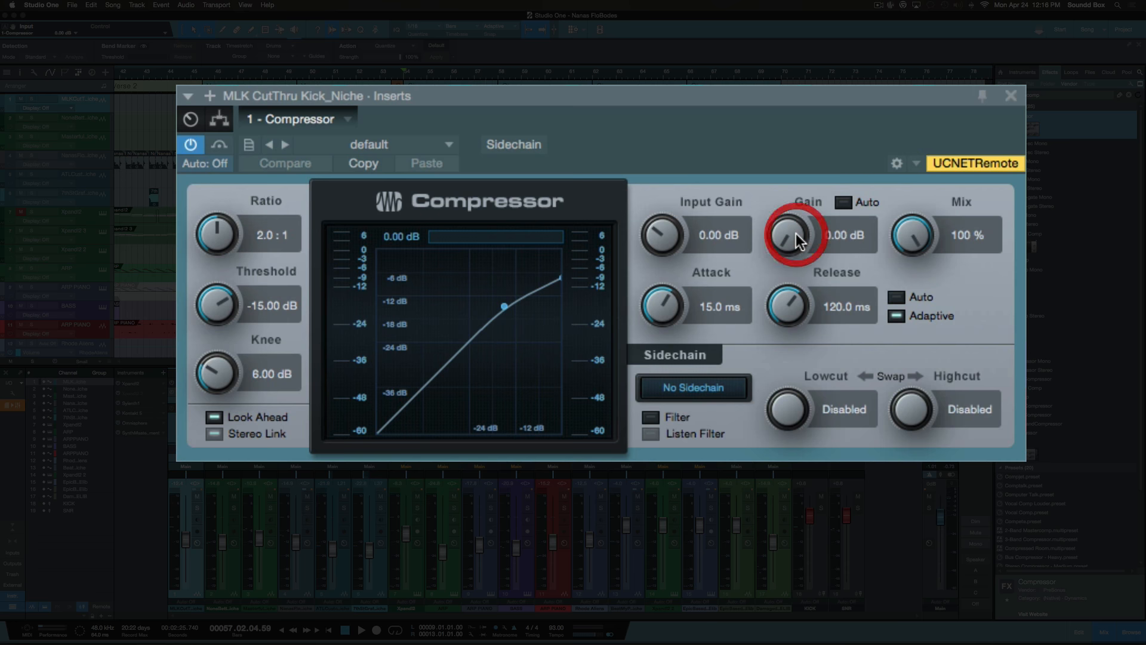
pyautogui.click(915, 240)
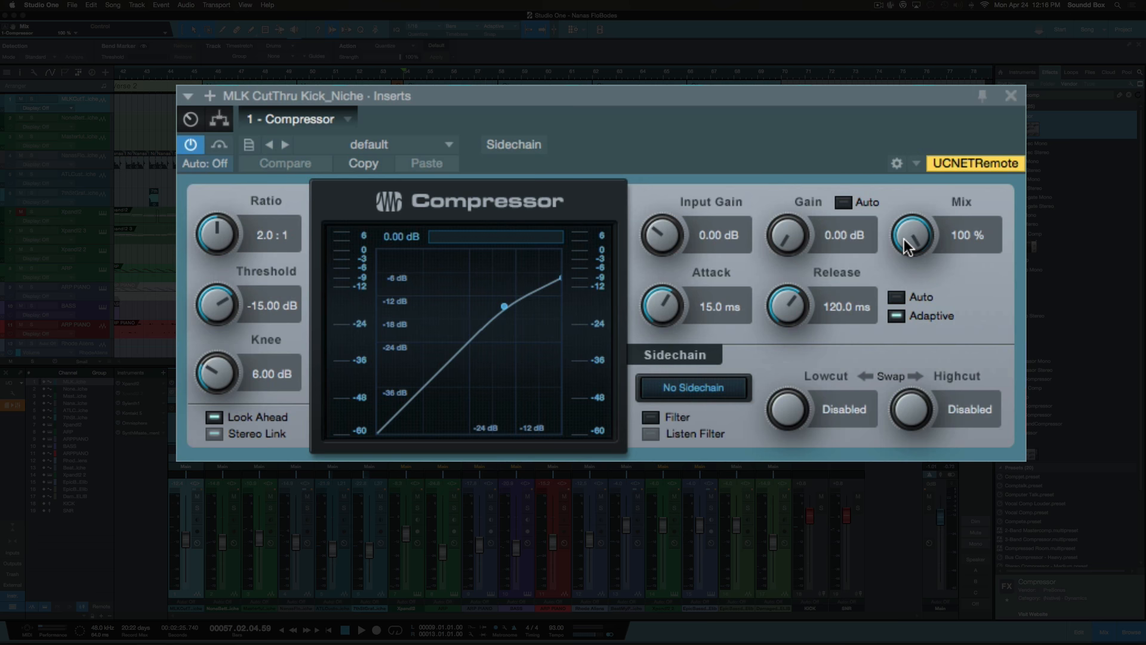
pyautogui.click(680, 303)
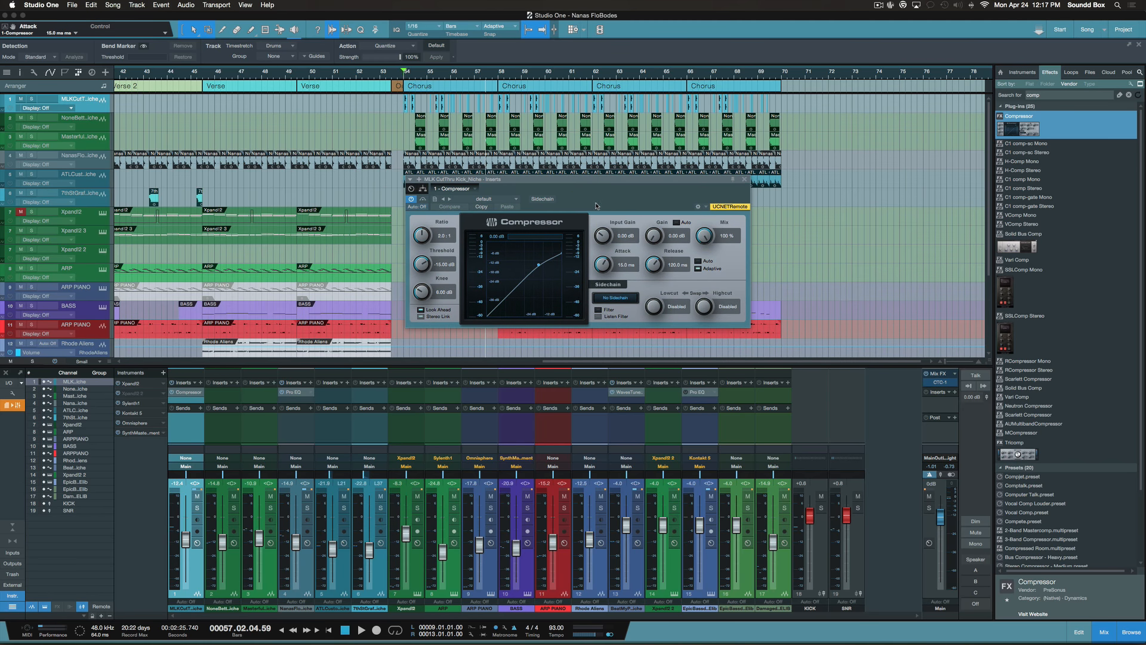
# Switch the compressor's external sidechain on and back off, and reposition the plug-in window
pyautogui.click(543, 200)
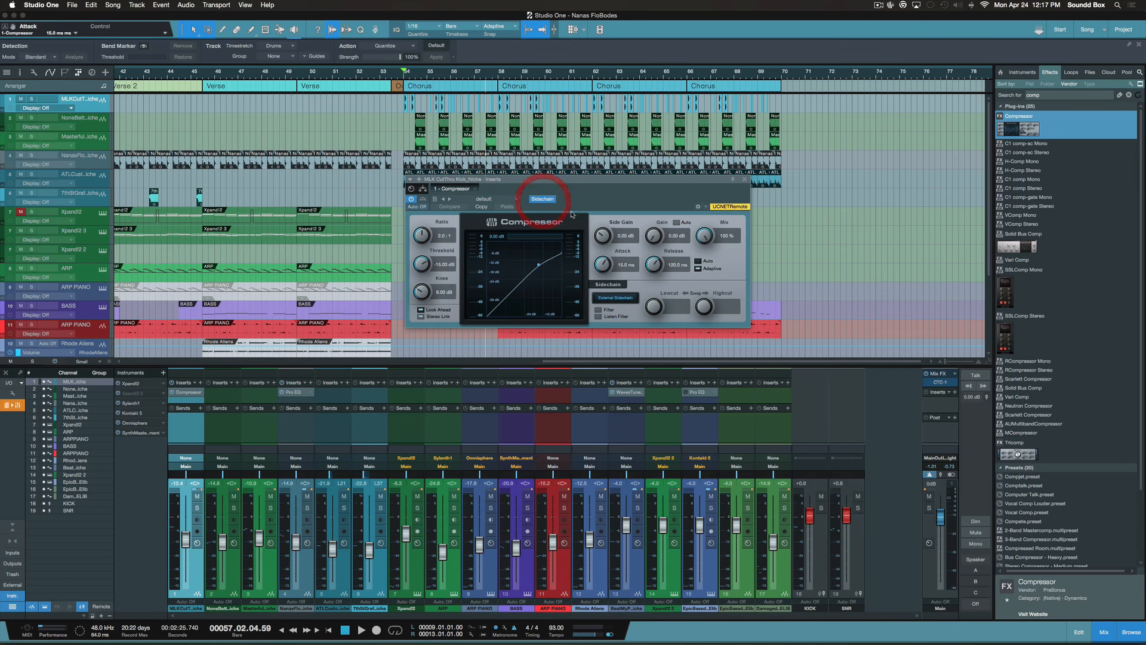
pyautogui.click(543, 199)
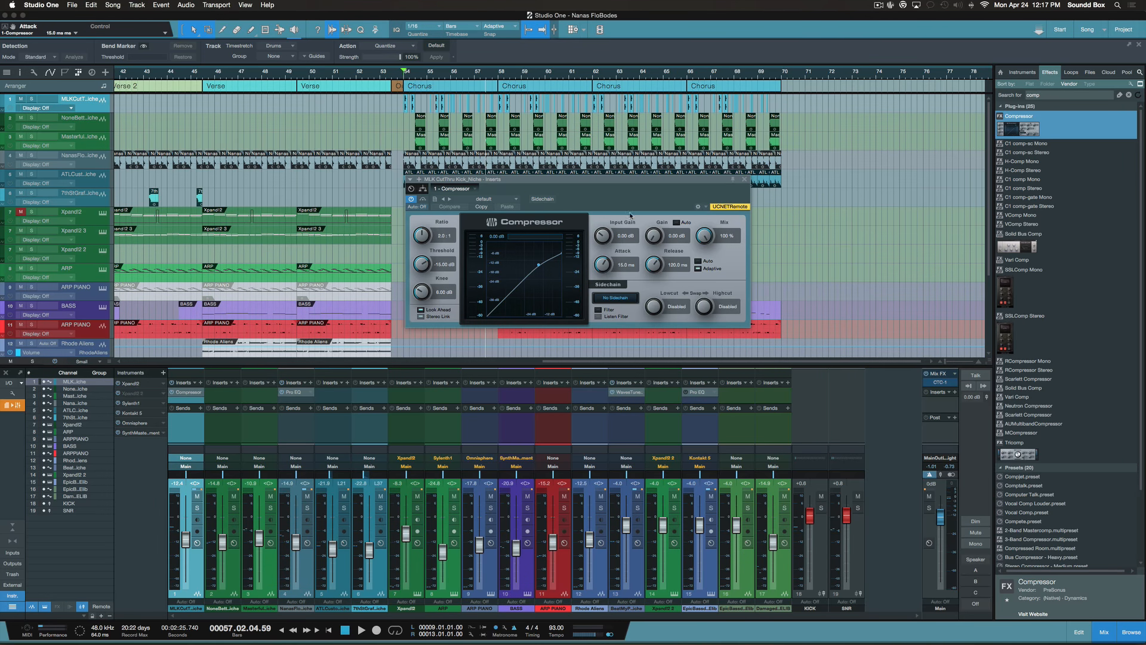
pyautogui.moveTo(599, 188); pyautogui.dragTo(634, 161)
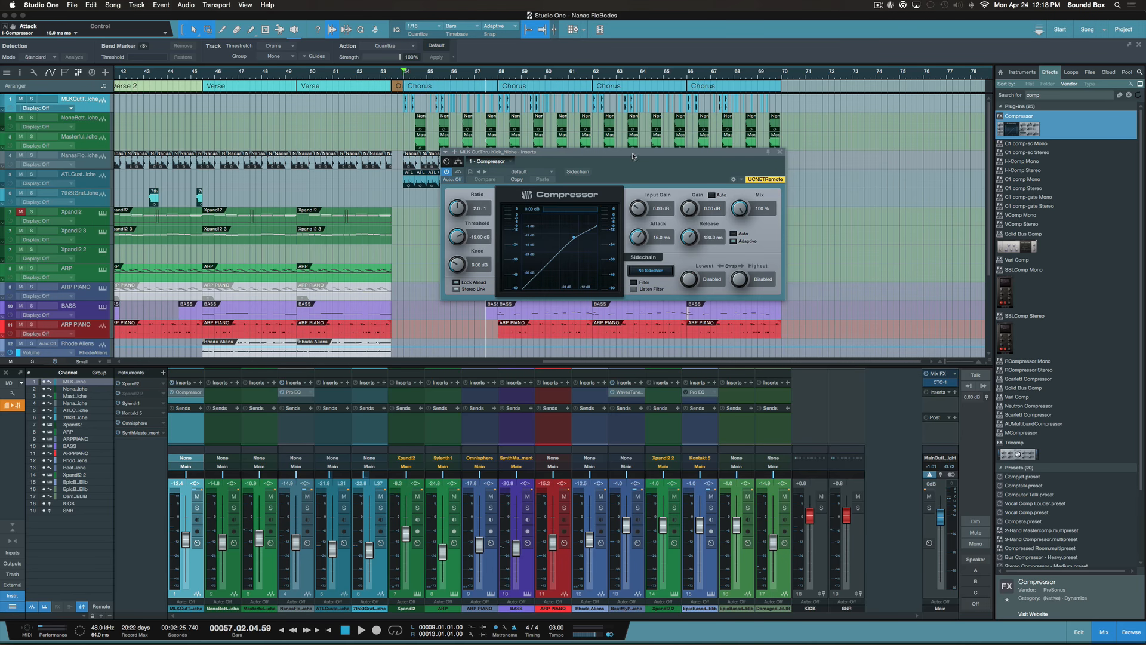
pyautogui.moveTo(641, 159); pyautogui.dragTo(602, 158)
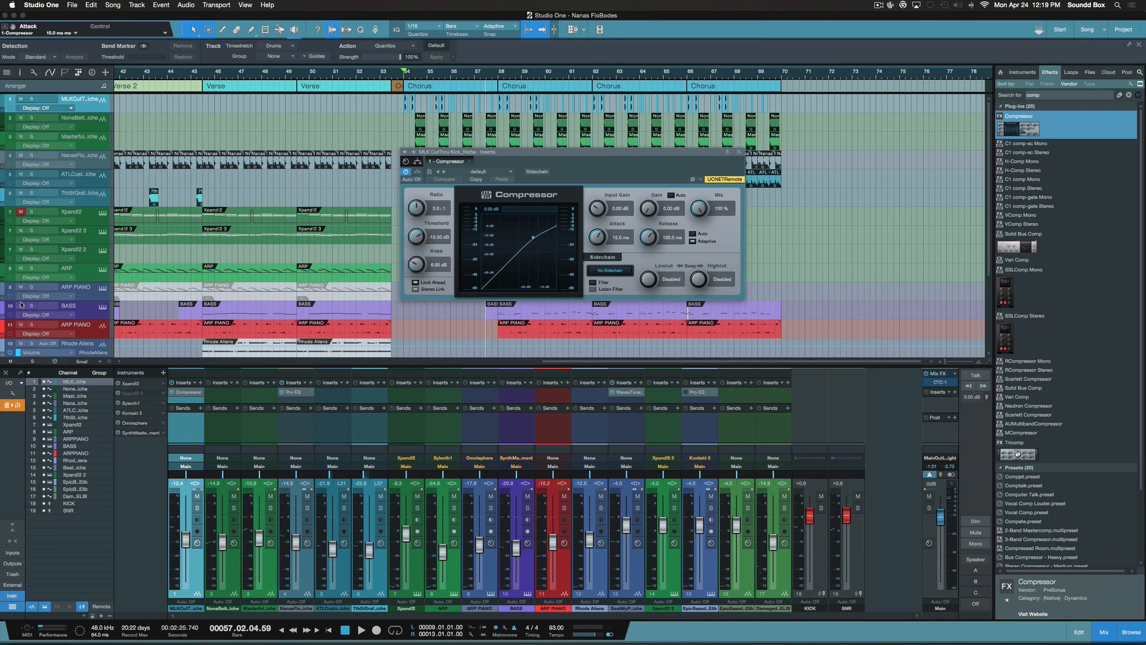
# Solo the kick channel and play it back, comparing the compressor bypassed and active
pyautogui.click(197, 507)
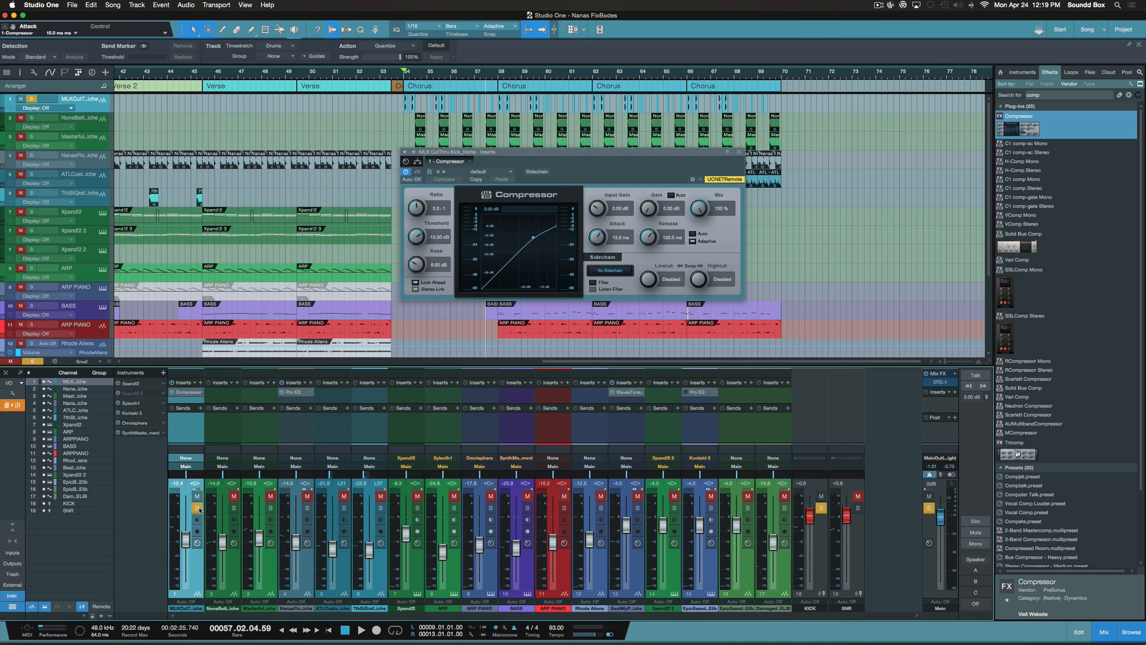
pyautogui.press('space')
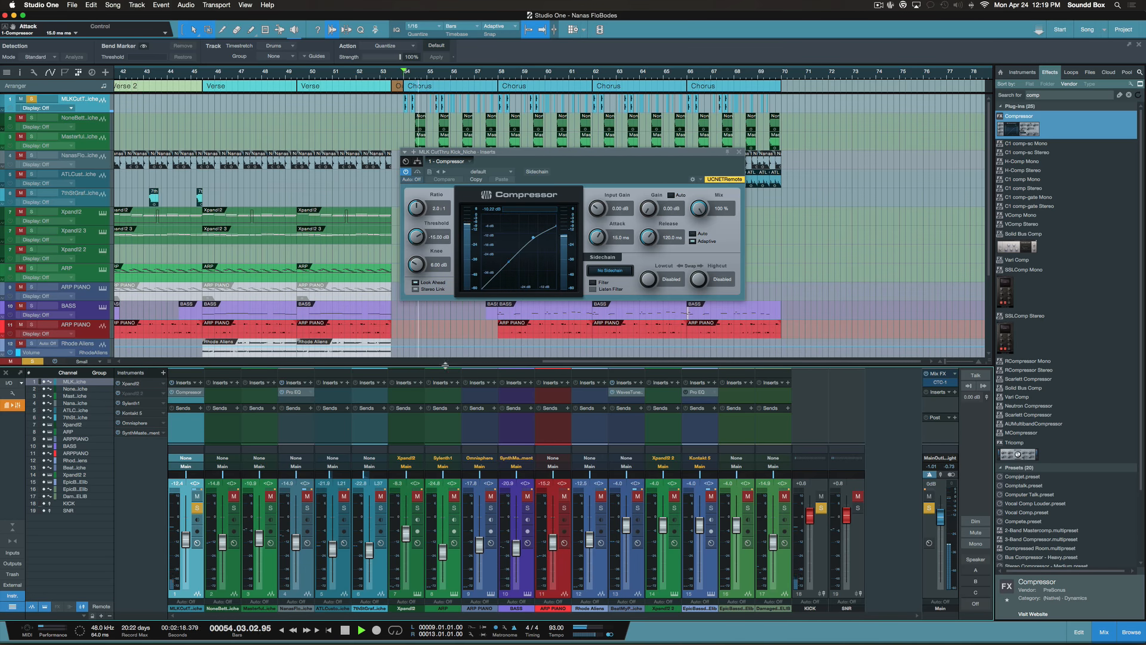
pyautogui.click(418, 171)
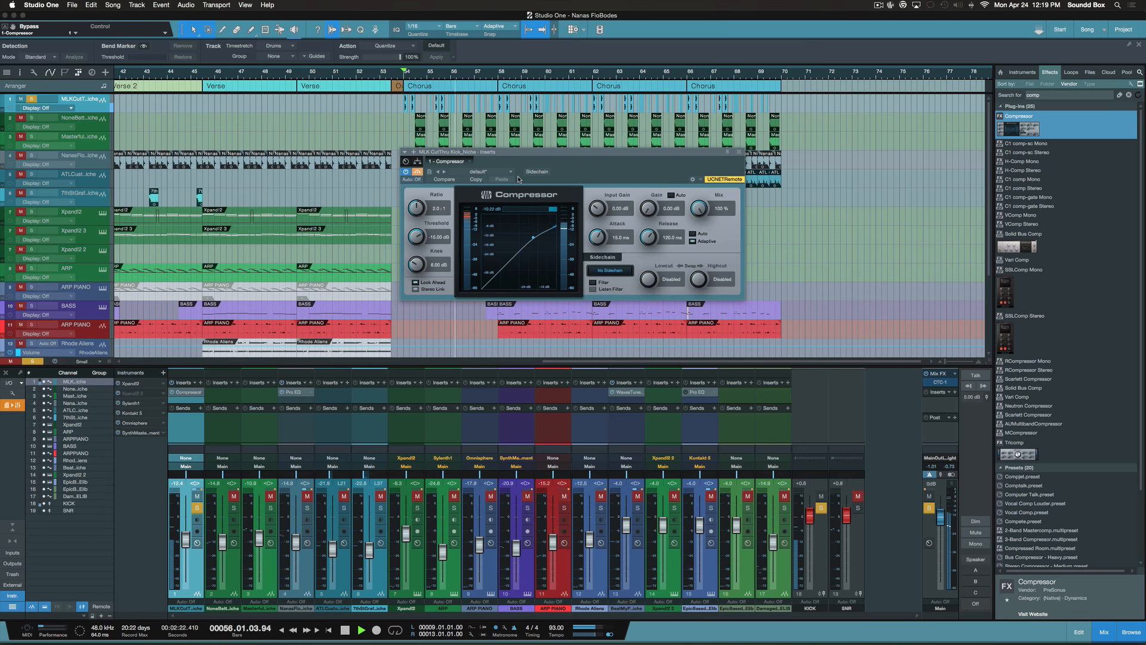
pyautogui.moveTo(581, 157); pyautogui.dragTo(528, 190)
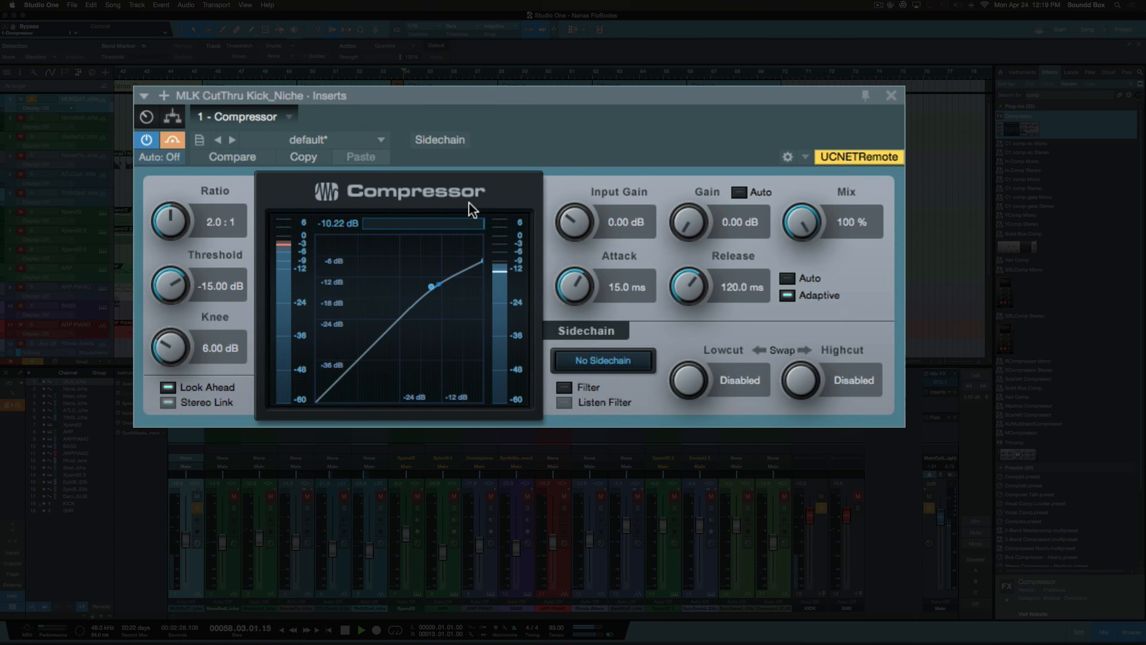
pyautogui.click(173, 139)
# Set the compressor's threshold to -17.16 dB and its gain to 5.52 dB, and restart playback
pyautogui.moveTo(167, 283)
pyautogui.mouseDown()
pyautogui.moveTo(173, 339)
pyautogui.moveTo(174, 253)
pyautogui.moveTo(173, 263)
pyautogui.mouseUp()
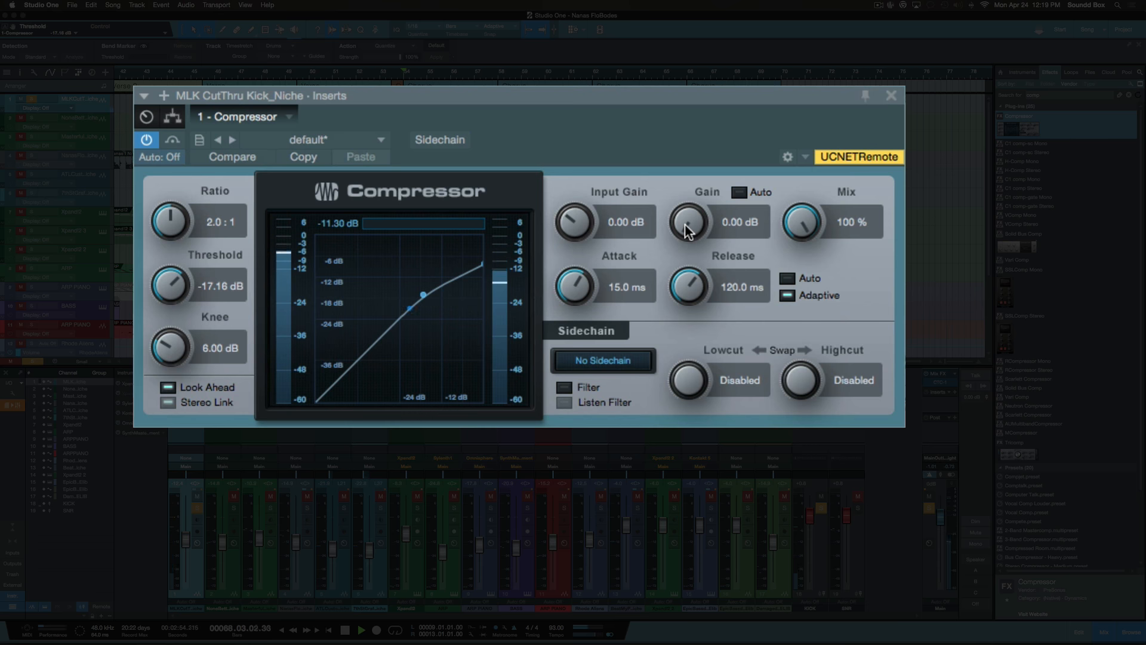
pyautogui.moveTo(691, 228); pyautogui.dragTo(691, 211)
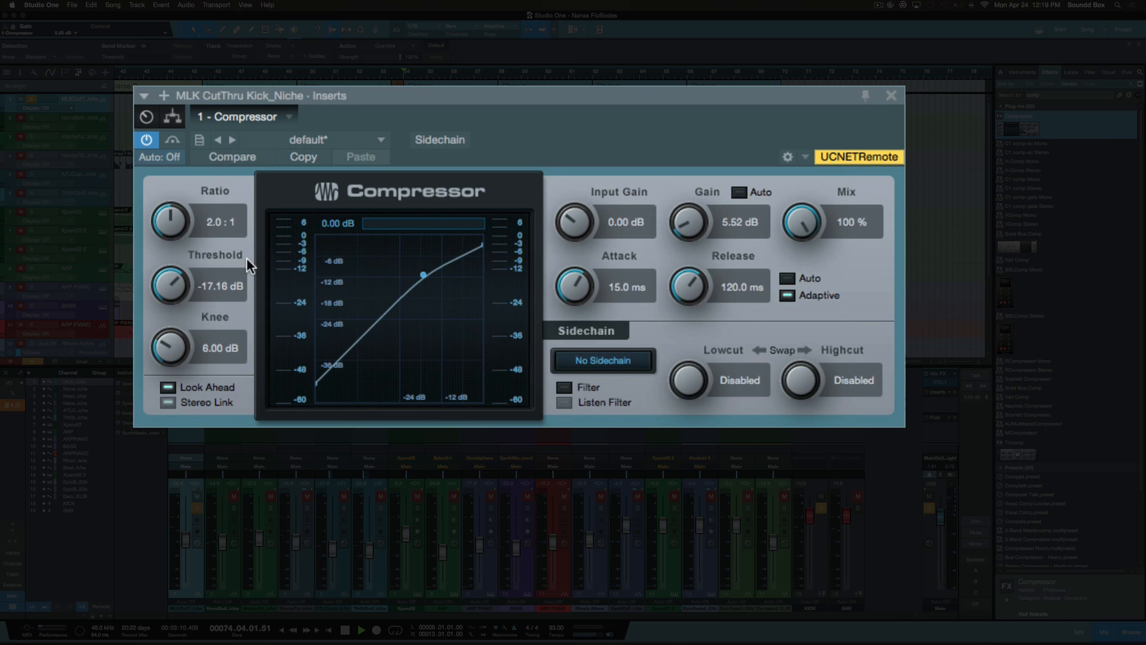
pyautogui.press('space')
pyautogui.press('space')
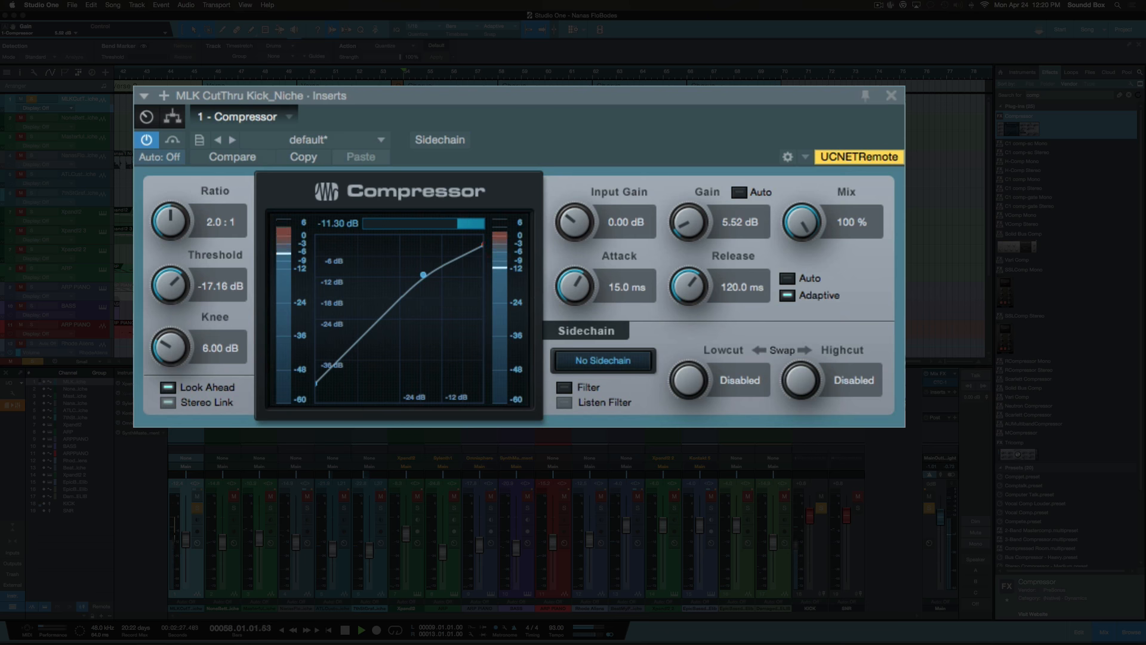
# Raise the compressor's gain to 11.52 dB and compare the kick with the effect bypassed and active
pyautogui.moveTo(688, 211); pyautogui.dragTo(687, 190)
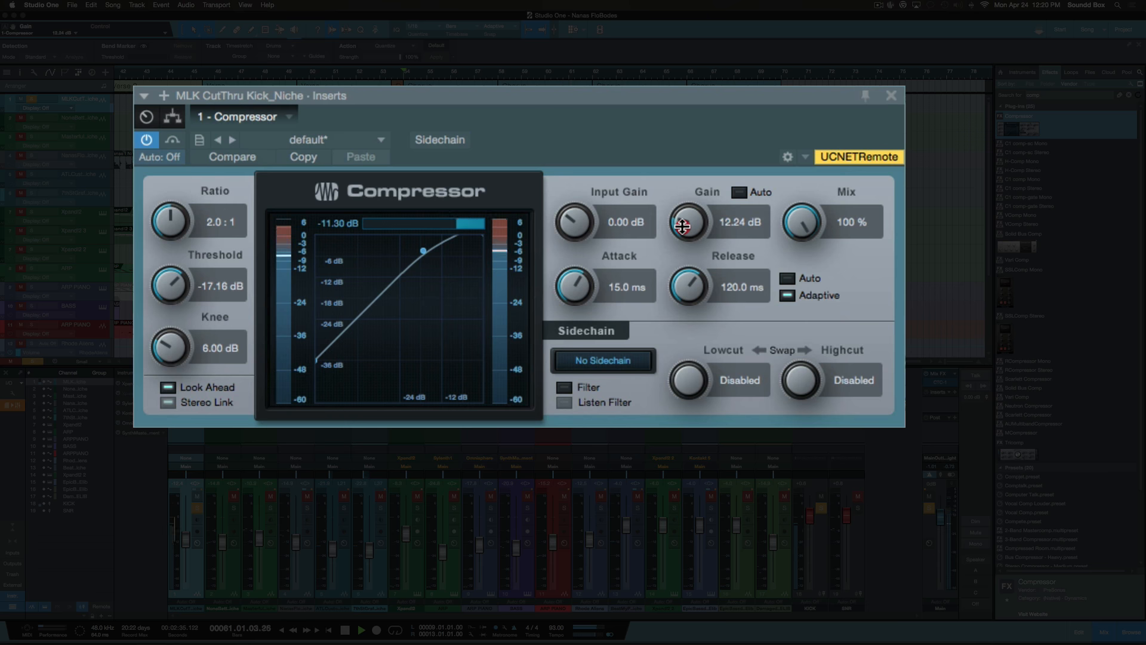
pyautogui.moveTo(683, 226); pyautogui.dragTo(684, 230)
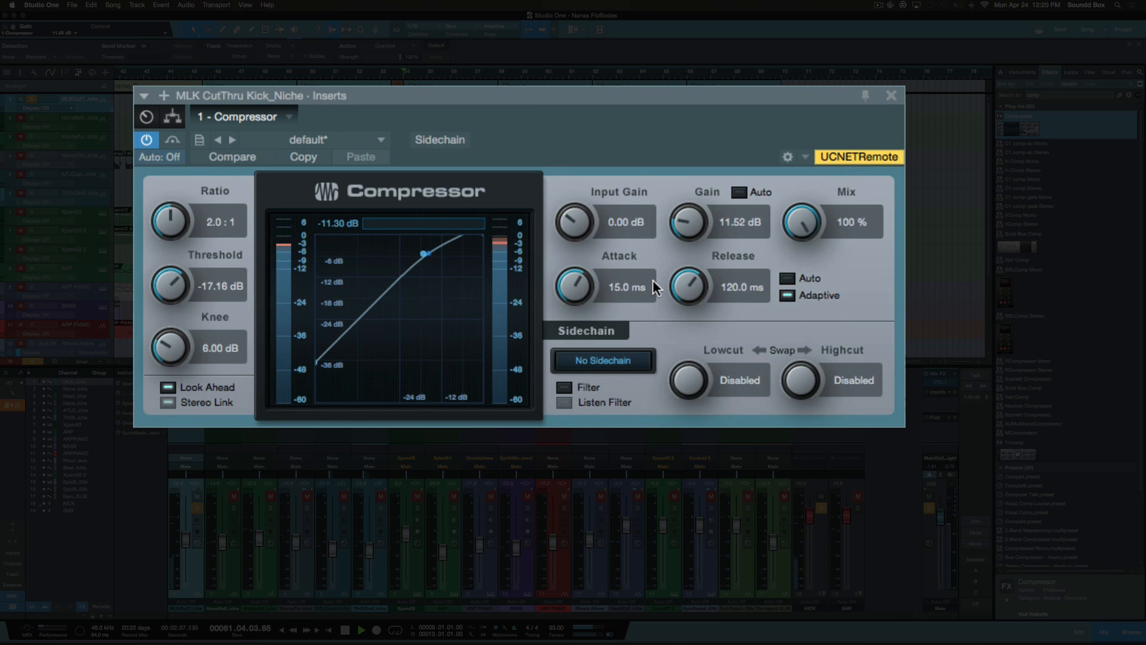
pyautogui.click(170, 141)
pyautogui.click(173, 139)
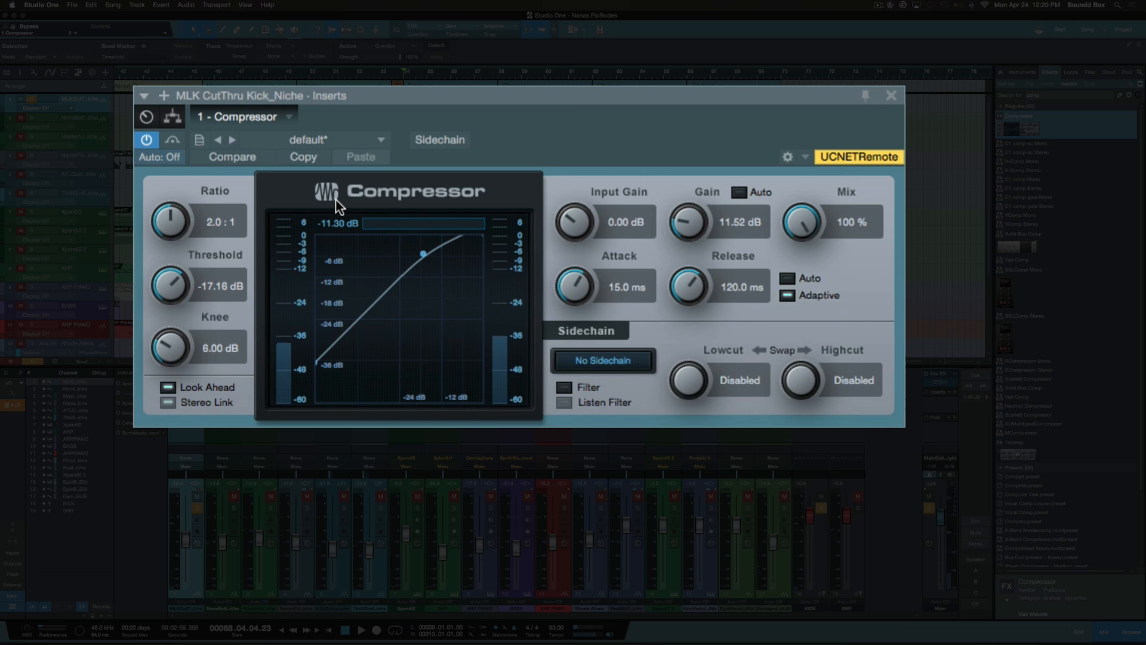
# Lower the compressor's ratio to 1.4:1 and play the soloed kick
pyautogui.moveTo(286, 281)
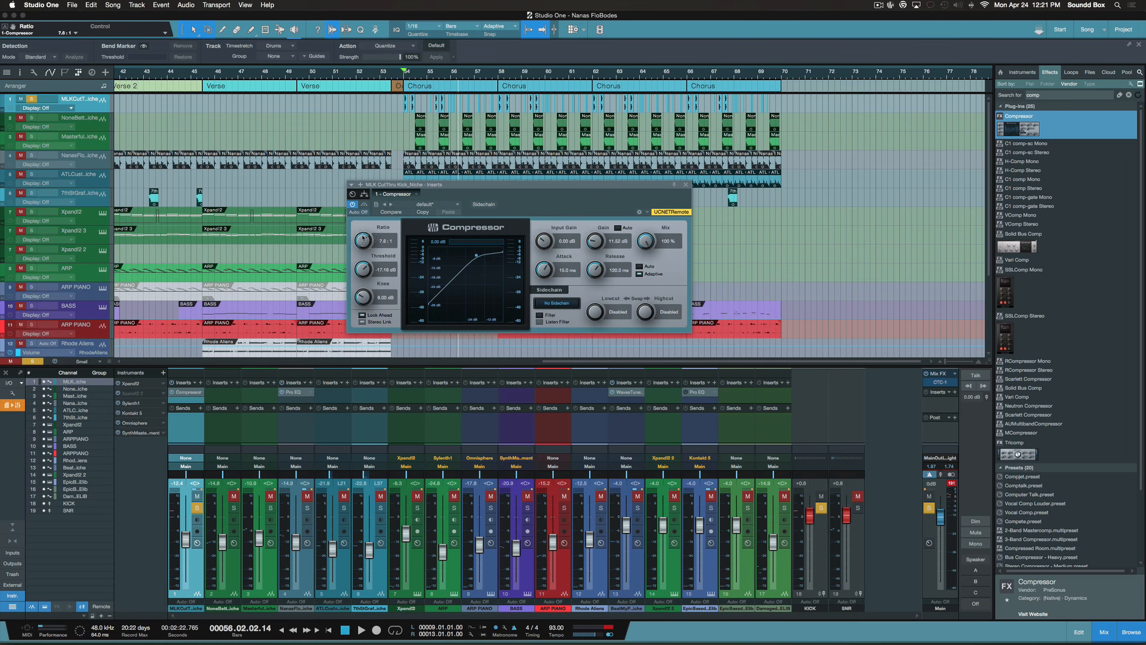
pyautogui.moveTo(364, 241); pyautogui.dragTo(362, 236)
pyautogui.moveTo(364, 242); pyautogui.dragTo(365, 247)
pyautogui.click(363, 196)
pyautogui.moveTo(359, 307); pyautogui.dragTo(363, 310)
pyautogui.press('space')
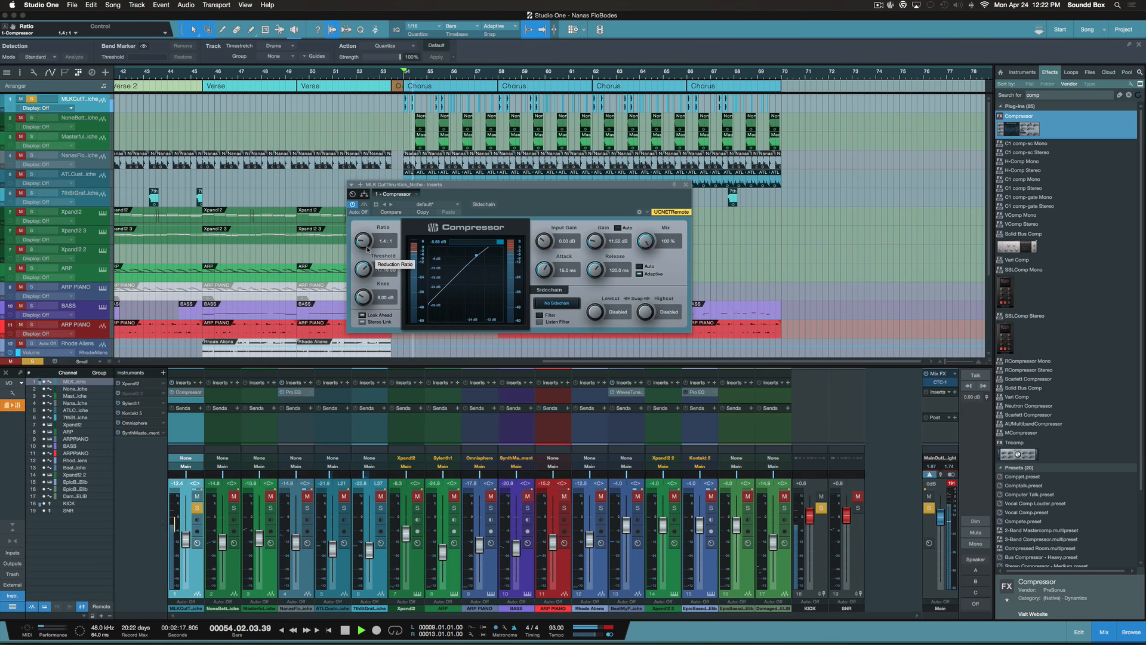
# Sweep the compressor's ratio up to 20:1 during playback, and settle it at 1.8:1
pyautogui.moveTo(362, 245)
pyautogui.mouseDown()
pyautogui.moveTo(363, 200)
pyautogui.moveTo(361, 245)
pyautogui.moveTo(362, 227)
pyautogui.mouseUp()
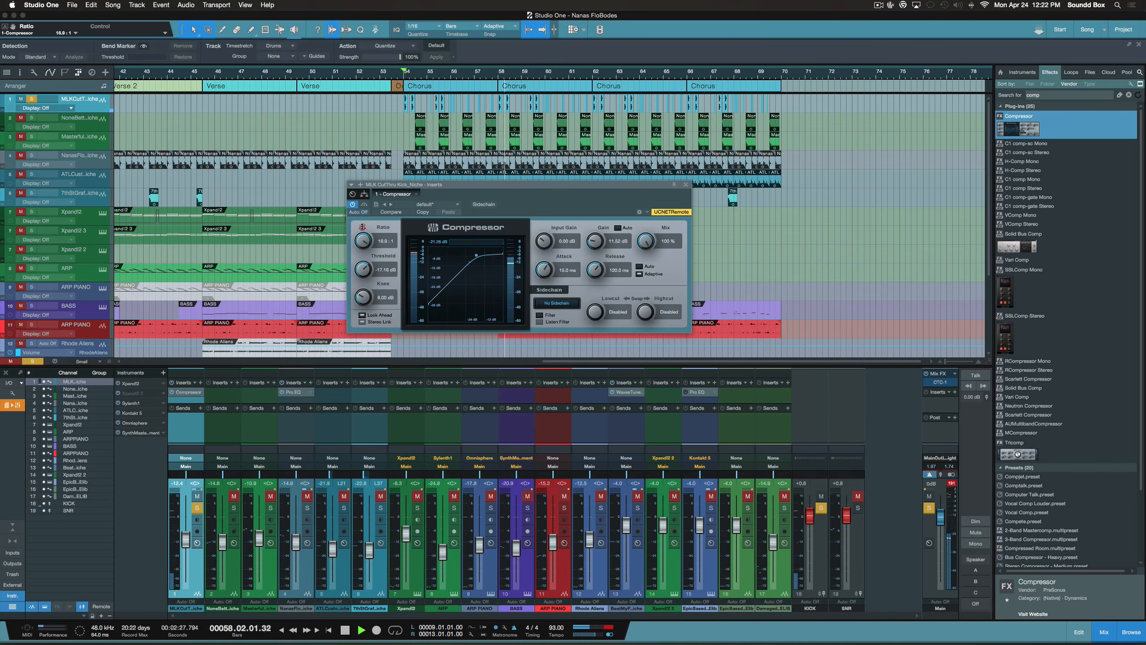
pyautogui.moveTo(362, 227); pyautogui.dragTo(358, 218)
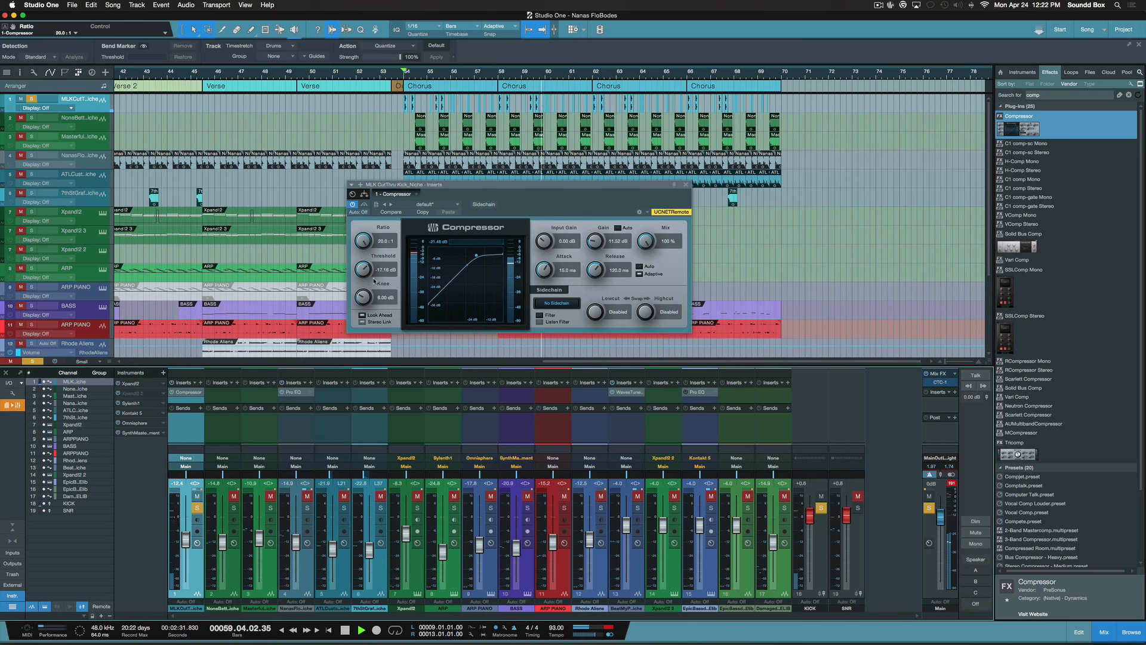
pyautogui.moveTo(365, 239); pyautogui.dragTo(365, 278)
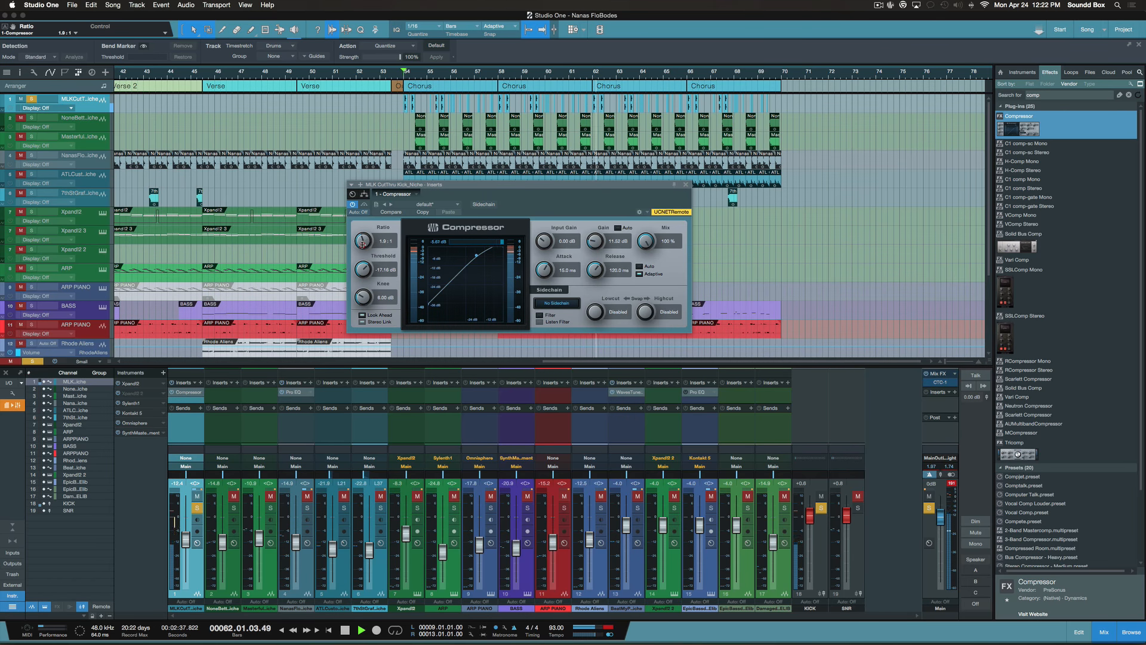
pyautogui.moveTo(362, 250); pyautogui.dragTo(364, 252)
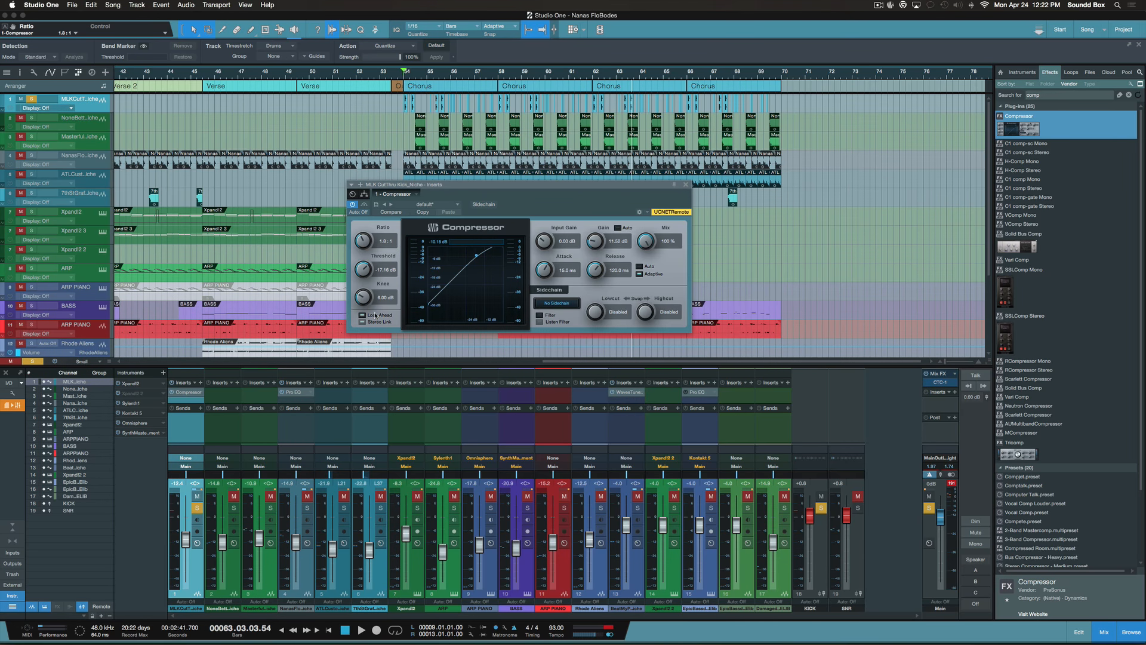
# Examine the kick, snare, hat and clap waveforms around bar 63 in close-up with taller tracks
pyautogui.press('e')
pyautogui.press('e')
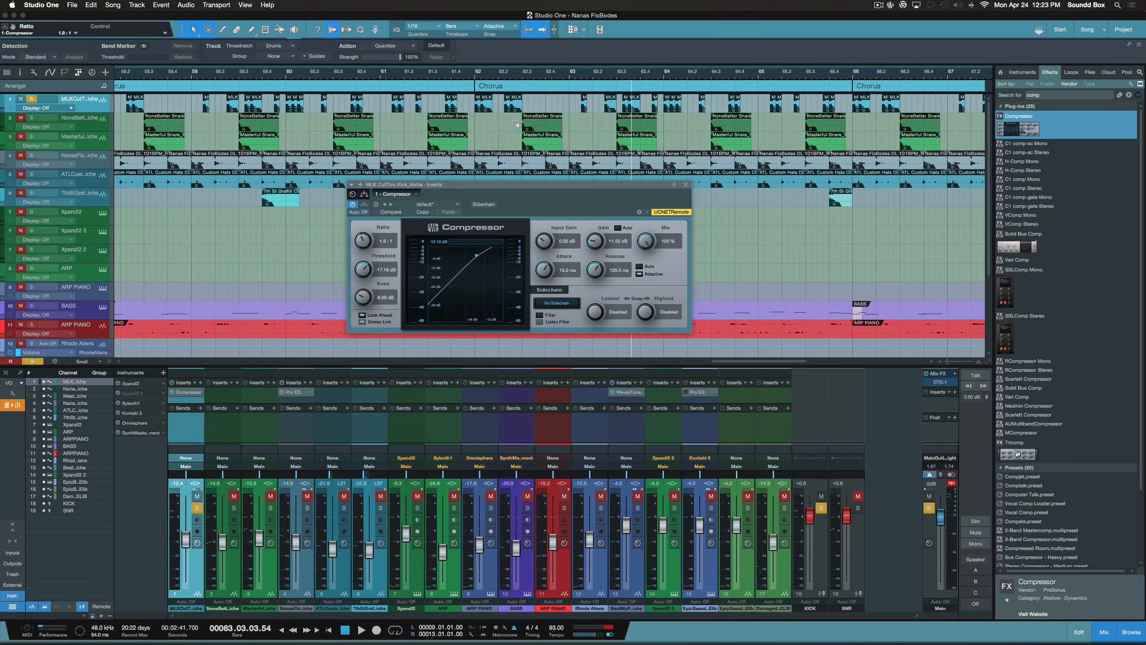
pyautogui.press('e')
pyautogui.press('e')
pyautogui.hotkey('shift', 'e')
pyautogui.hotkey('shift', 'e')
pyautogui.hotkey('shift', 'e')
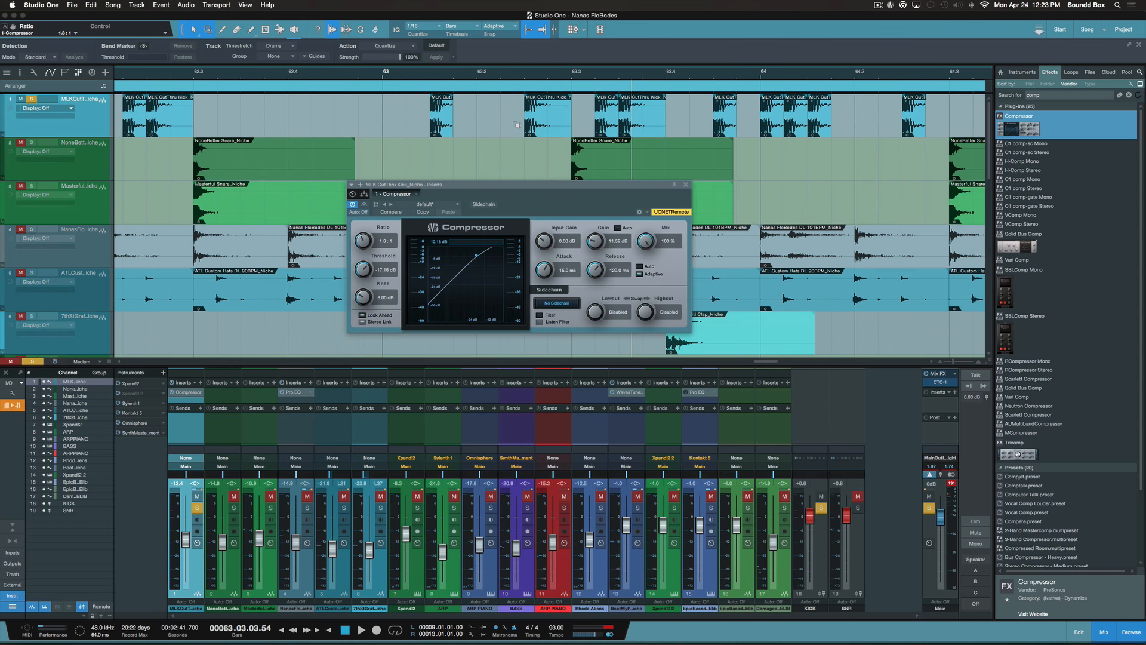
pyautogui.press('e')
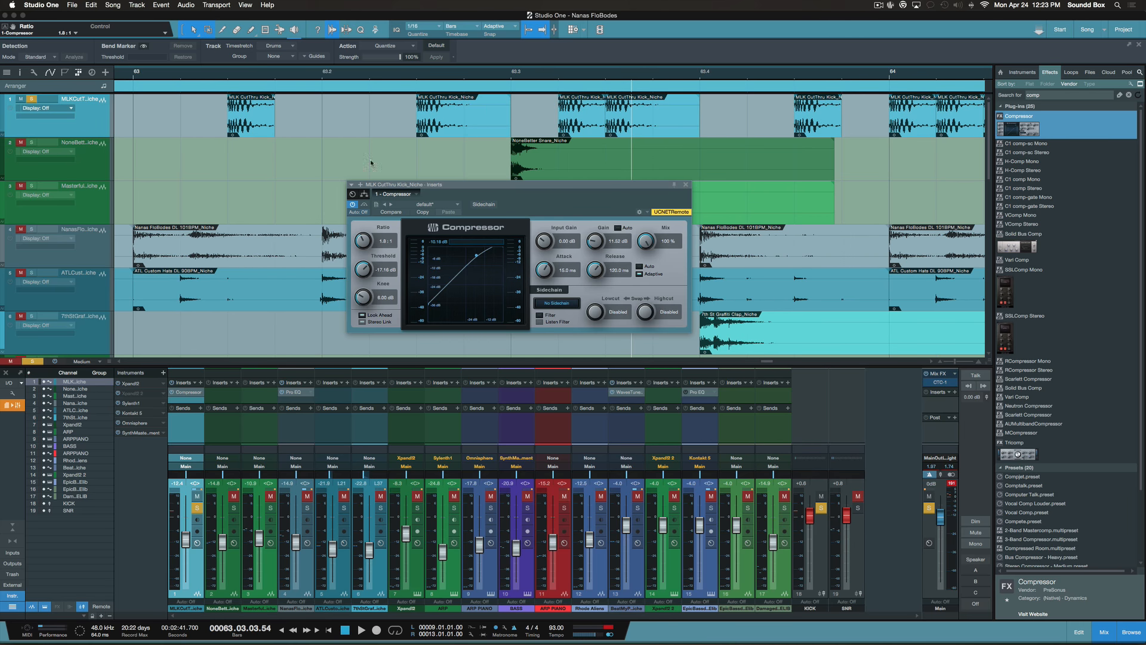
pyautogui.scroll(-3, 256, 199)
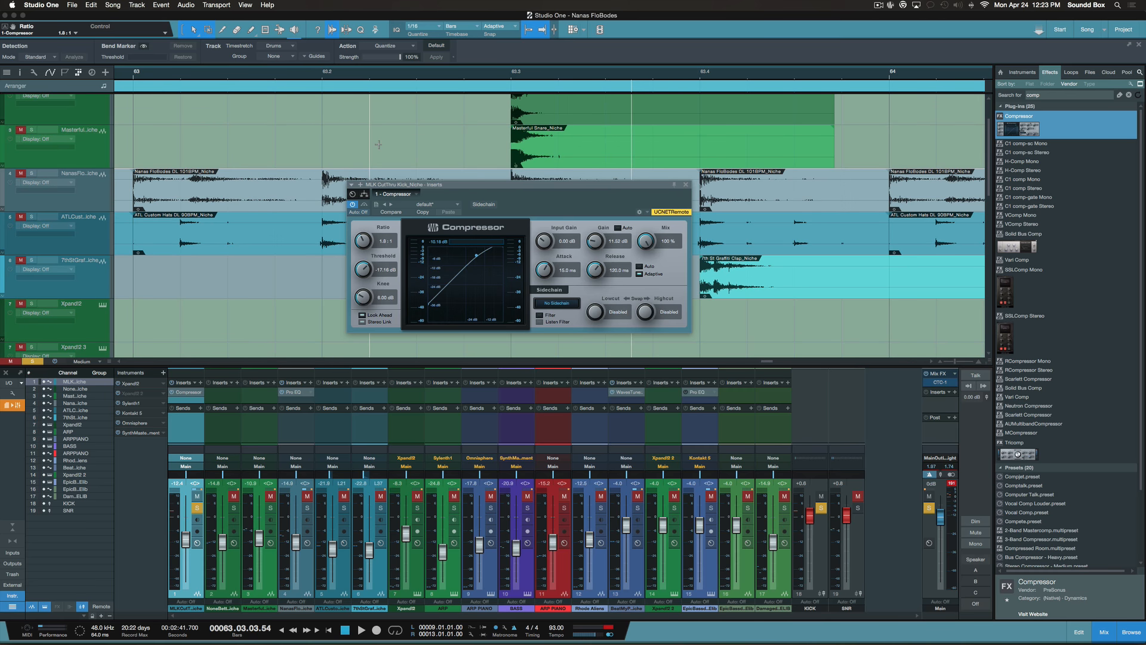
pyautogui.scroll(-6, 445, 134)
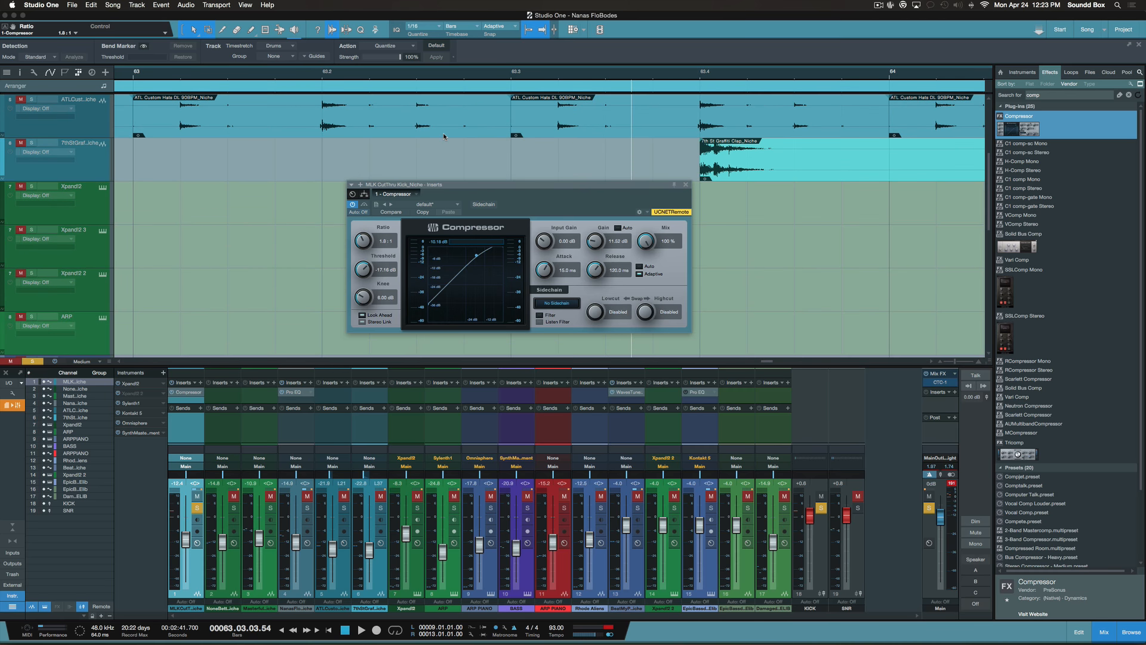
pyautogui.scroll(6, 444, 136)
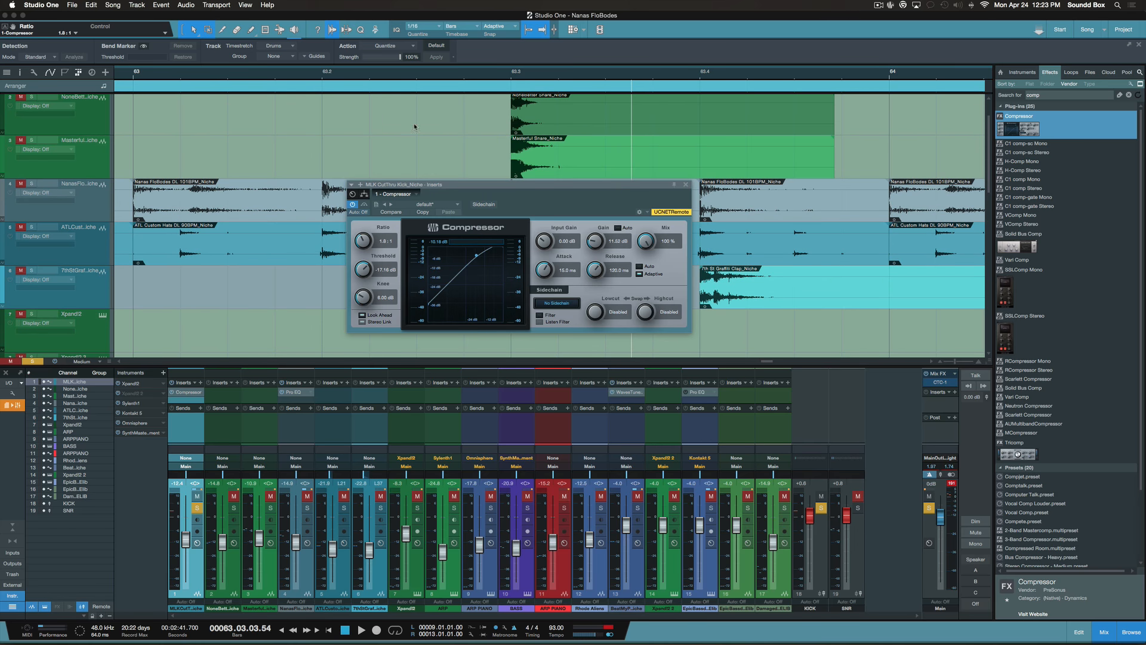
# Review the kick, snare, hat and clap clips around bars 63 and 64 in the arrangement
pyautogui.hscroll(5, 400, 137)
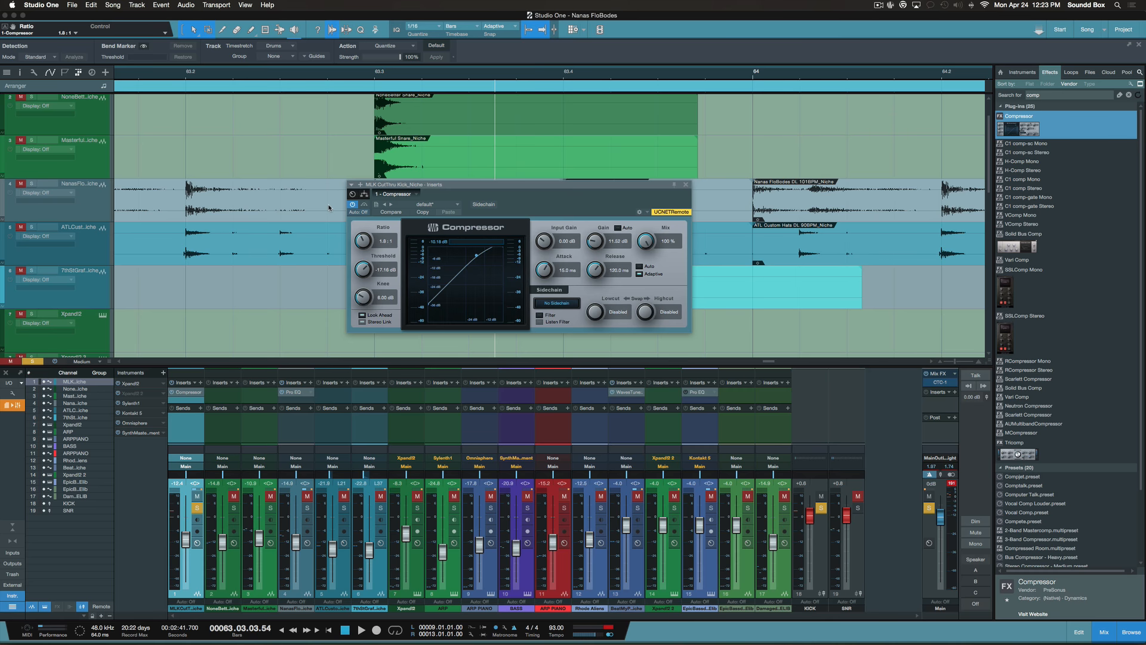
pyautogui.scroll(2, 251, 178)
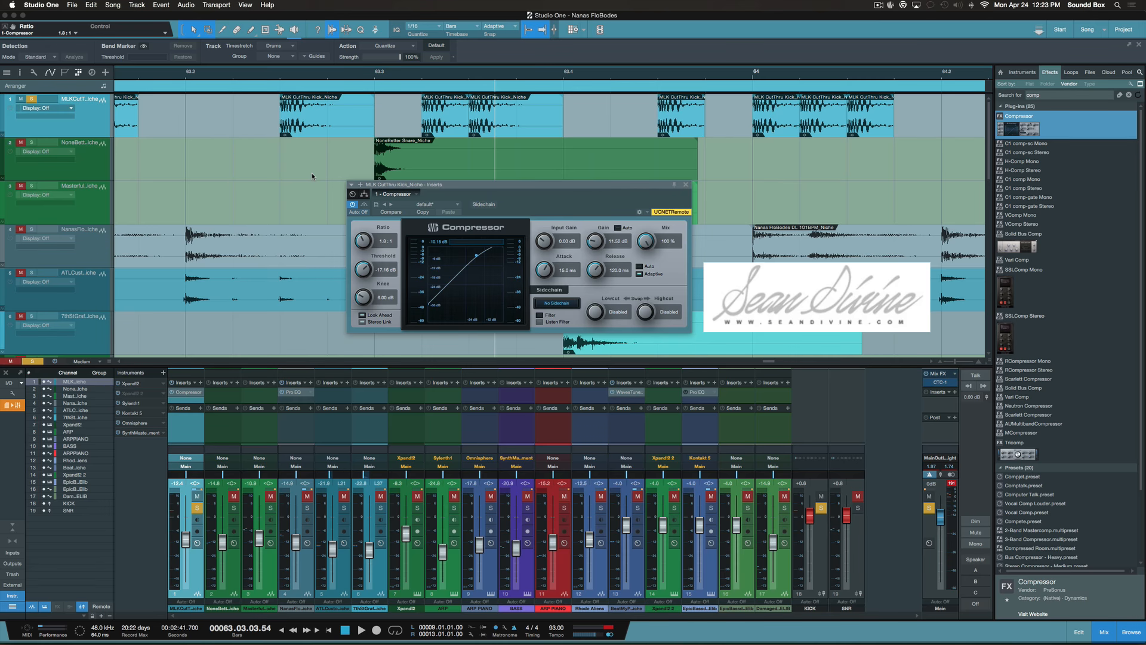
pyautogui.scroll(-5, 307, 180)
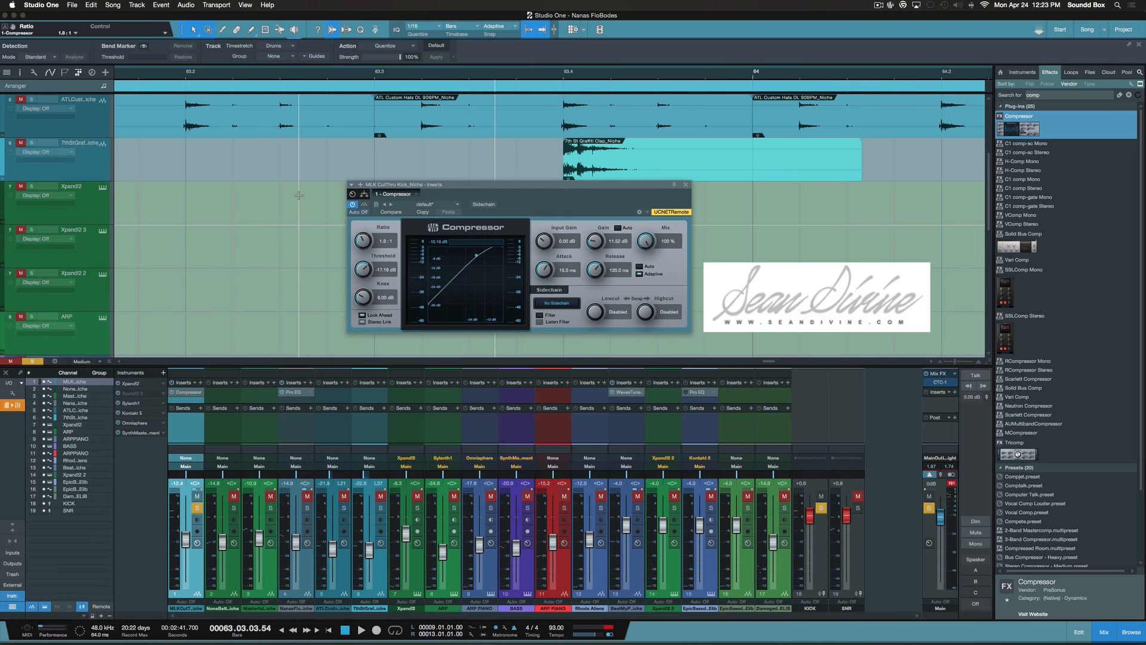
pyautogui.press('w')
pyautogui.press('w')
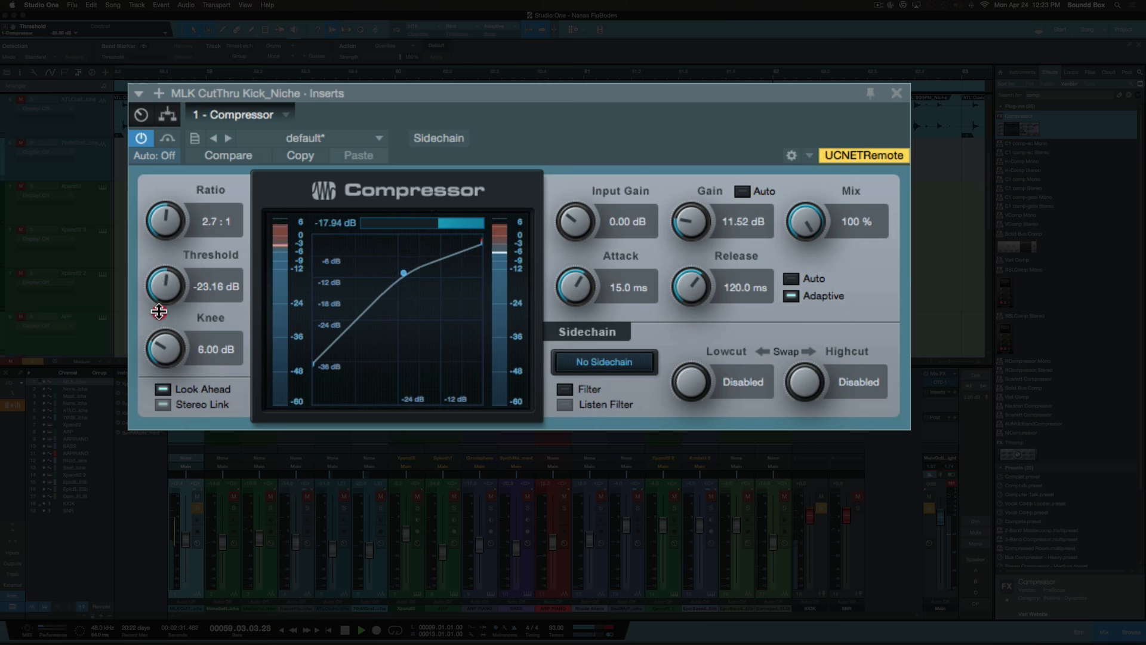
# Sweep the compressor's threshold down to -33.48 dB, and settle on a 1.6:1 ratio with a -16.20 dB threshold during playback
pyautogui.moveTo(362, 273); pyautogui.dragTo(364, 273)
pyautogui.moveTo(164, 294)
pyautogui.mouseDown()
pyautogui.moveTo(154, 344)
pyautogui.moveTo(167, 286)
pyautogui.mouseUp()
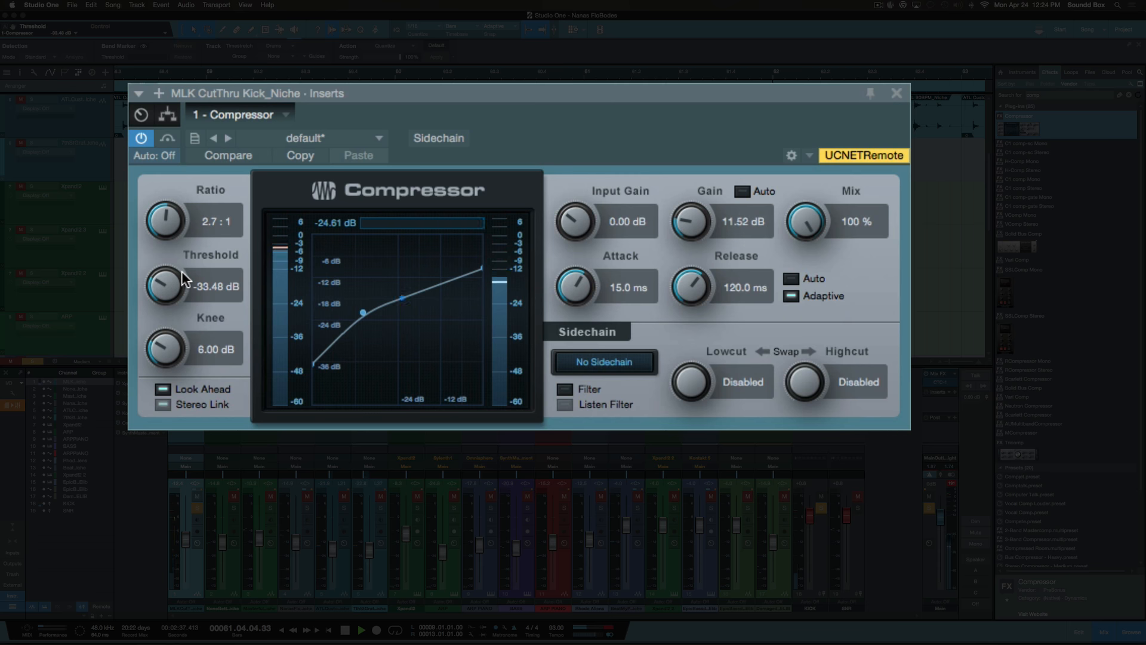
pyautogui.moveTo(166, 220)
pyautogui.mouseDown()
pyautogui.moveTo(164, 194)
pyautogui.moveTo(162, 205)
pyautogui.mouseUp()
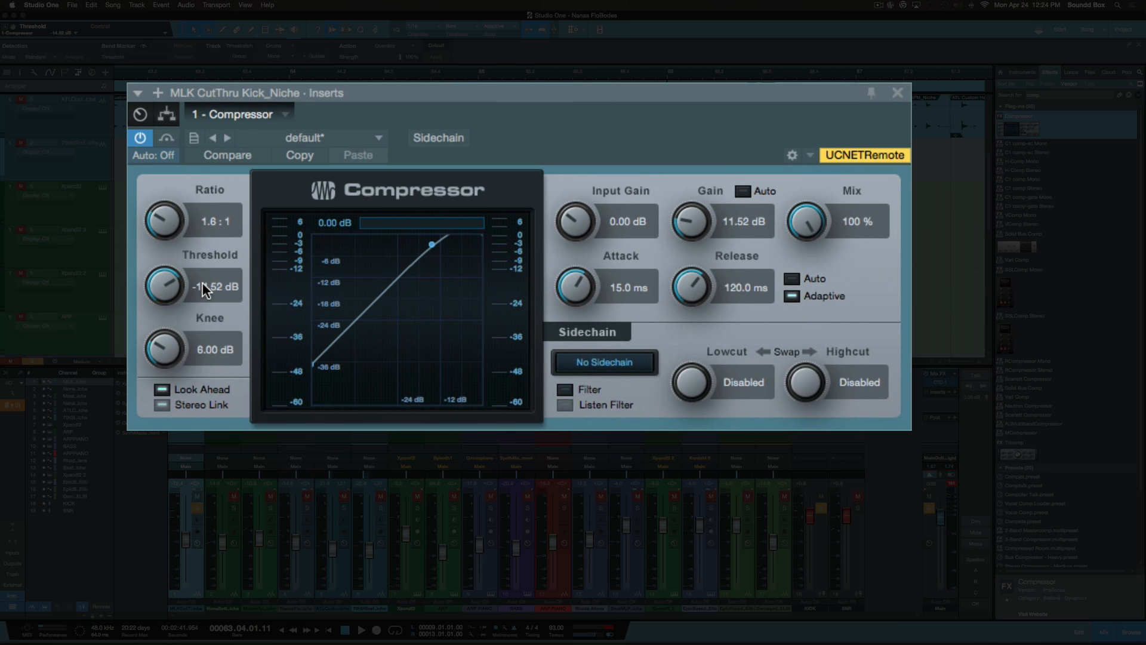
pyautogui.moveTo(168, 256); pyautogui.dragTo(164, 290)
pyautogui.press('space')
pyautogui.moveTo(170, 287); pyautogui.dragTo(171, 285)
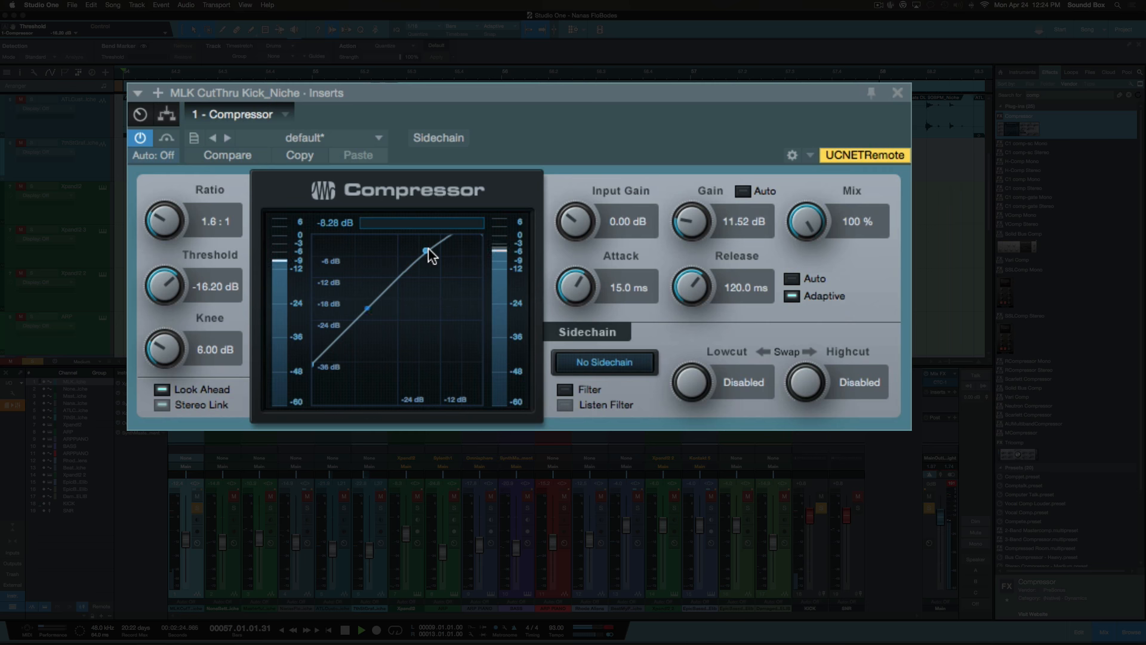
# Nudge the threshold point on the compression curve, and lower the threshold to -43.79 dB with a 6.07 dB knee
pyautogui.moveTo(429, 249)
pyautogui.mouseDown()
pyautogui.moveTo(414, 266)
pyautogui.moveTo(424, 241)
pyautogui.moveTo(428, 252)
pyautogui.mouseUp()
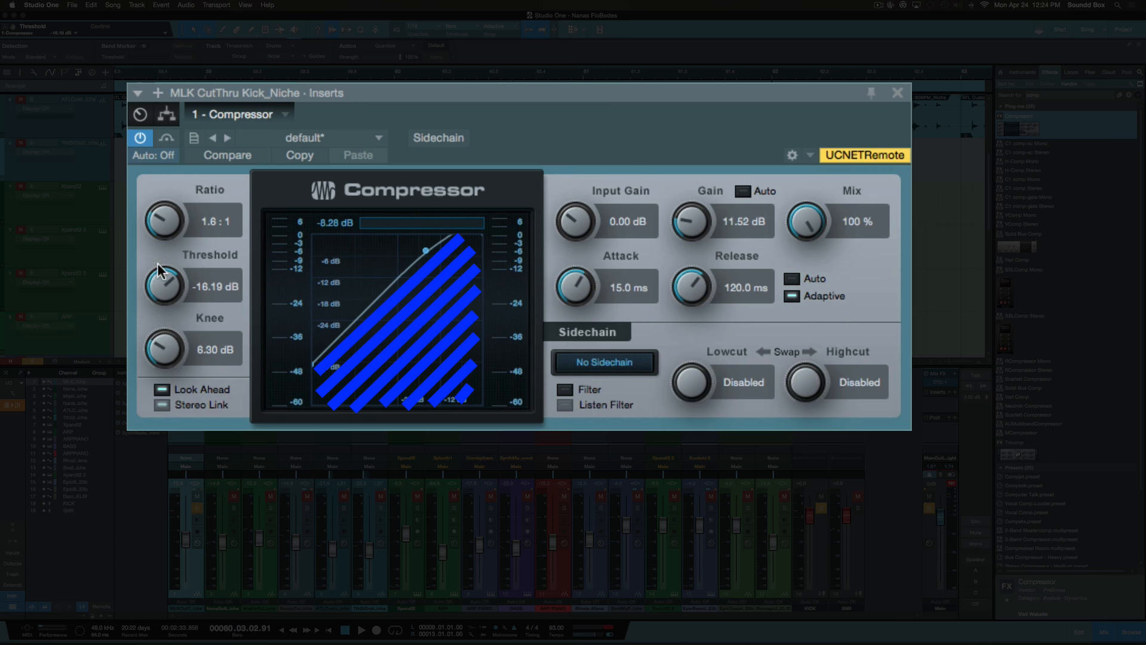
pyautogui.moveTo(164, 289); pyautogui.dragTo(149, 365)
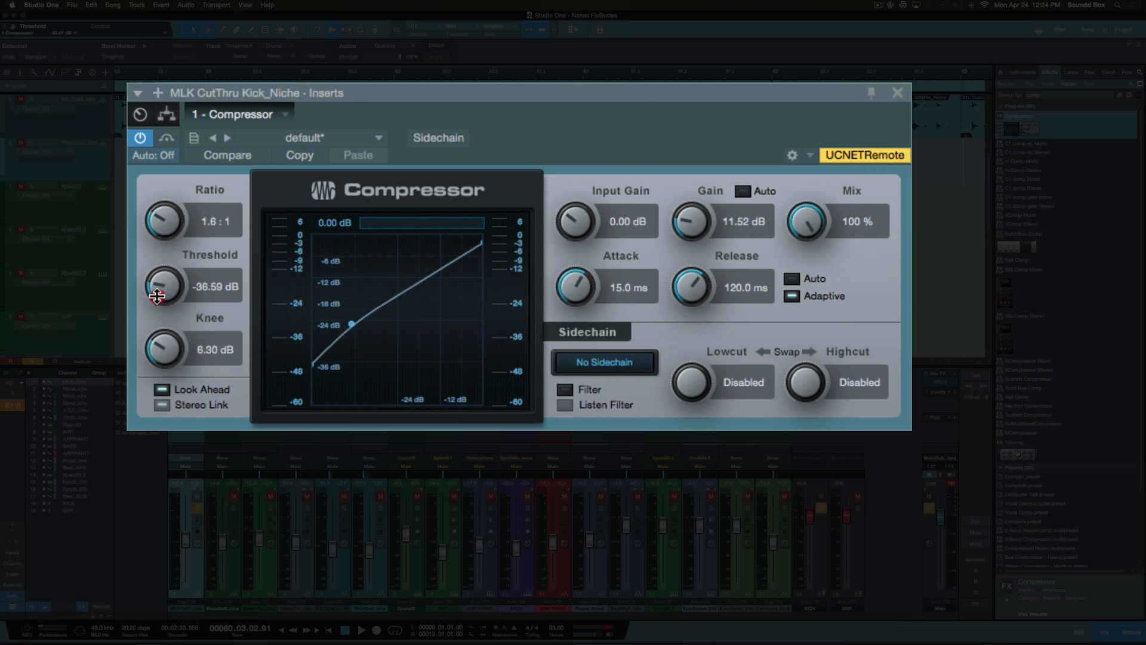
pyautogui.moveTo(164, 320); pyautogui.dragTo(184, 353)
pyautogui.moveTo(166, 292)
pyautogui.mouseDown()
pyautogui.moveTo(167, 304)
pyautogui.moveTo(166, 285)
pyautogui.mouseUp()
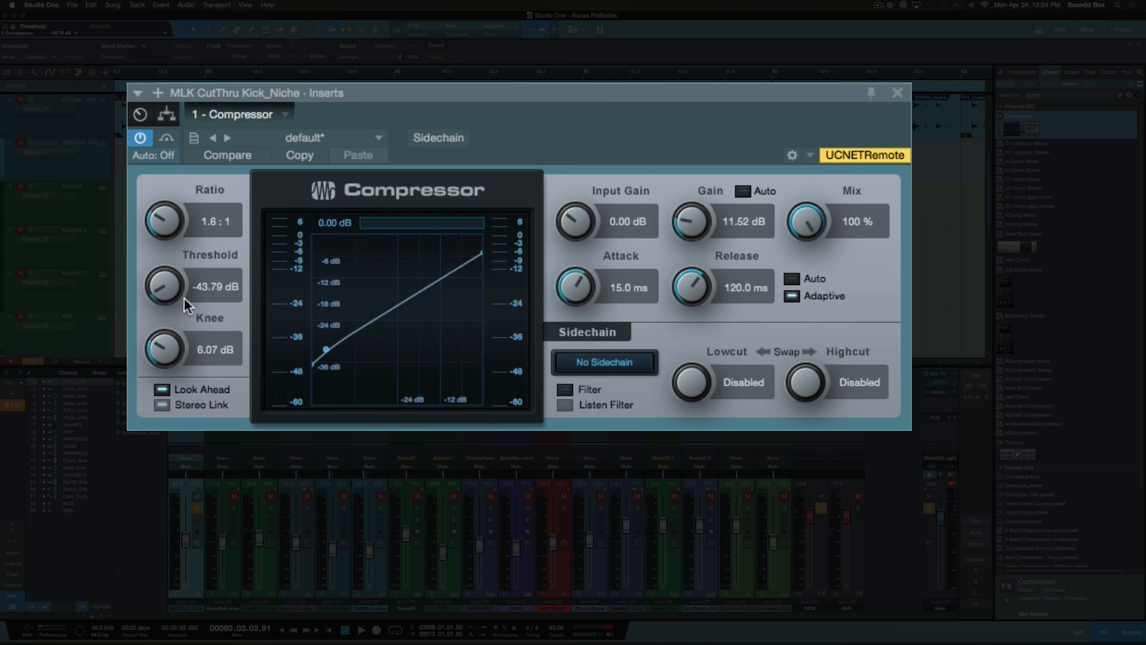
# Raise the threshold to 0.00 dB, bring it back to -11.76 dB, and set the ratio to 2.5:1 during playback
pyautogui.moveTo(164, 299); pyautogui.dragTo(138, 146)
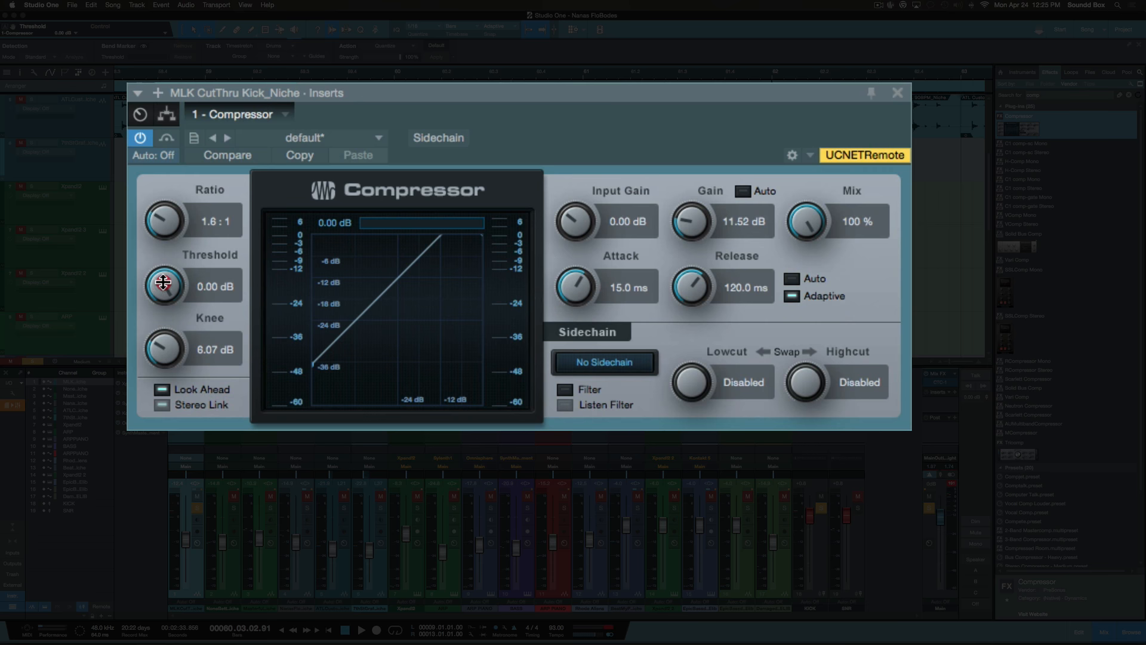
pyautogui.moveTo(163, 283); pyautogui.dragTo(155, 333)
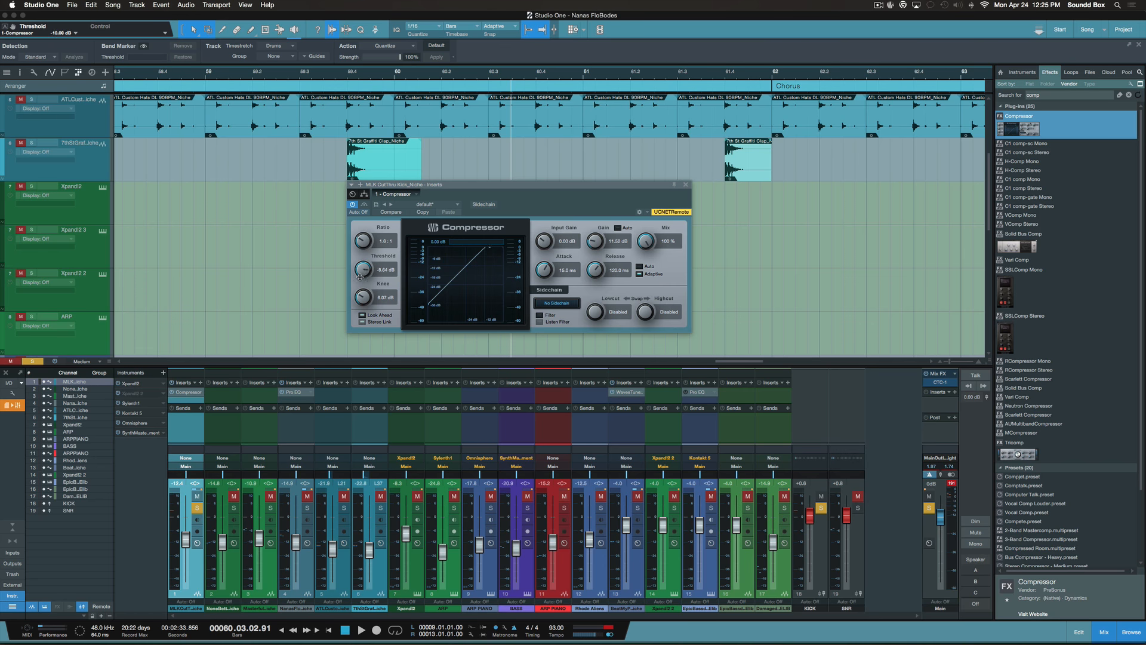
pyautogui.moveTo(360, 276); pyautogui.dragTo(362, 290)
pyautogui.press('space')
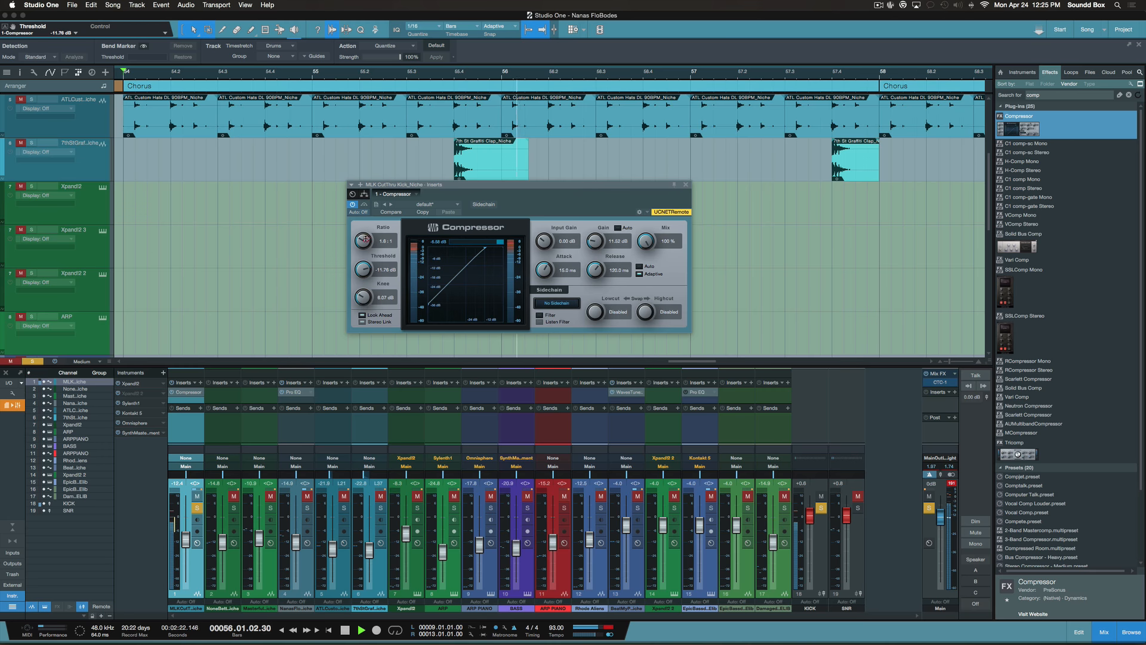
pyautogui.moveTo(366, 239)
pyautogui.mouseDown()
pyautogui.moveTo(363, 217)
pyautogui.moveTo(361, 252)
pyautogui.mouseUp()
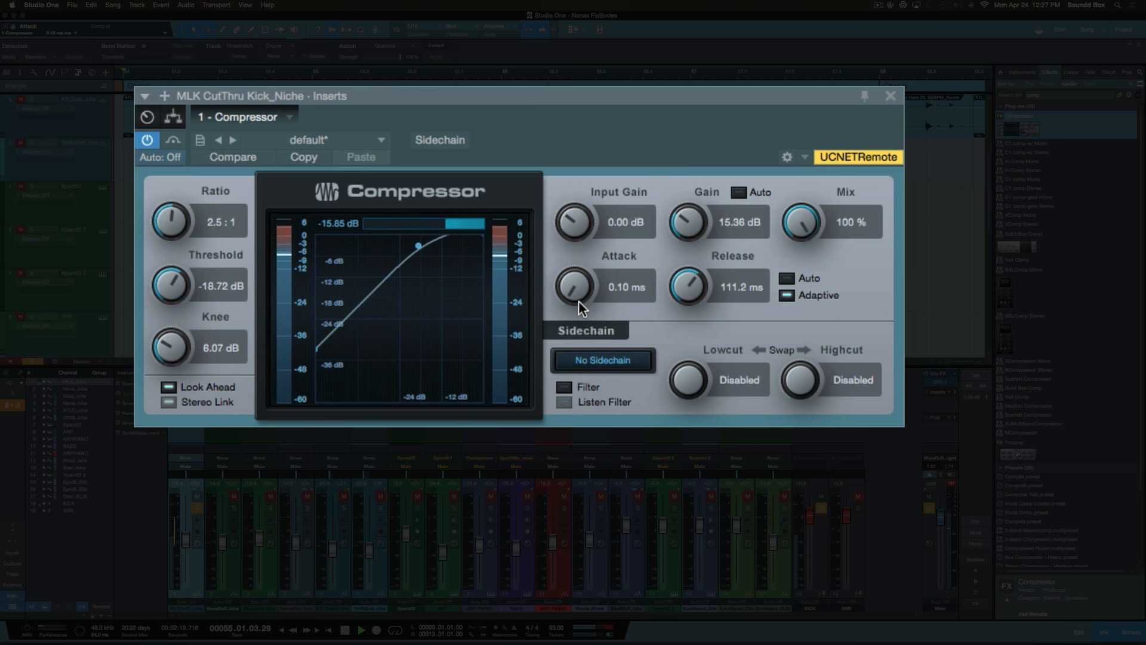
# Open the compressor's attack gradually from 0.10 ms up to 82.7 ms while listening, and settle it at 52.4 ms
pyautogui.moveTo(545, 272); pyautogui.dragTo(571, 238)
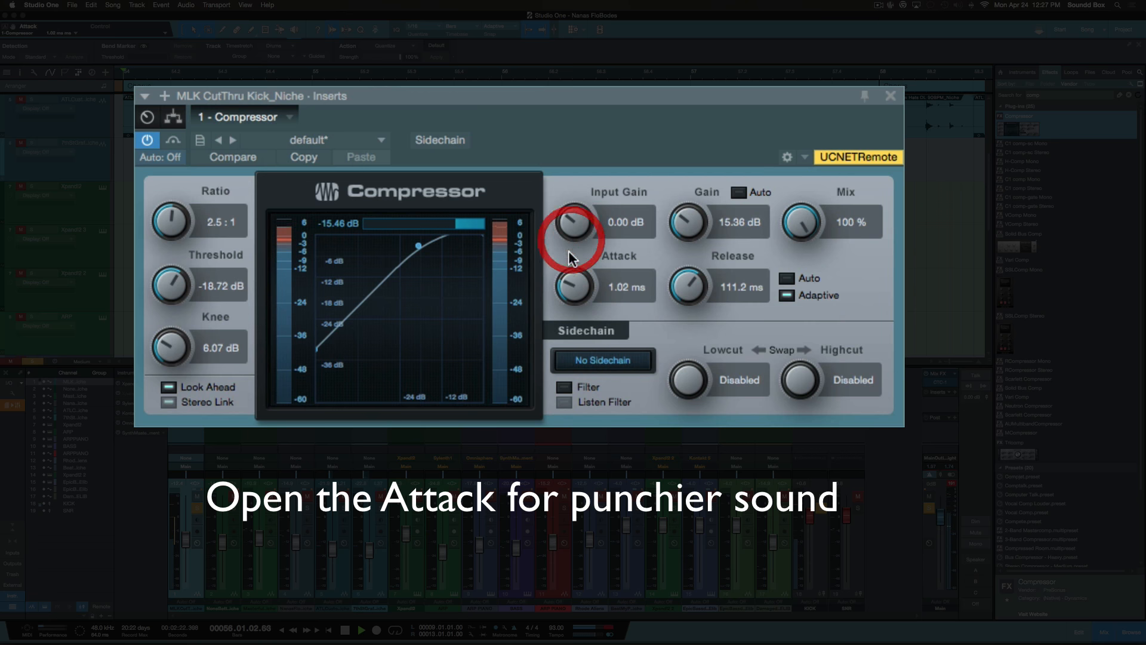
pyautogui.moveTo(572, 288); pyautogui.dragTo(568, 216)
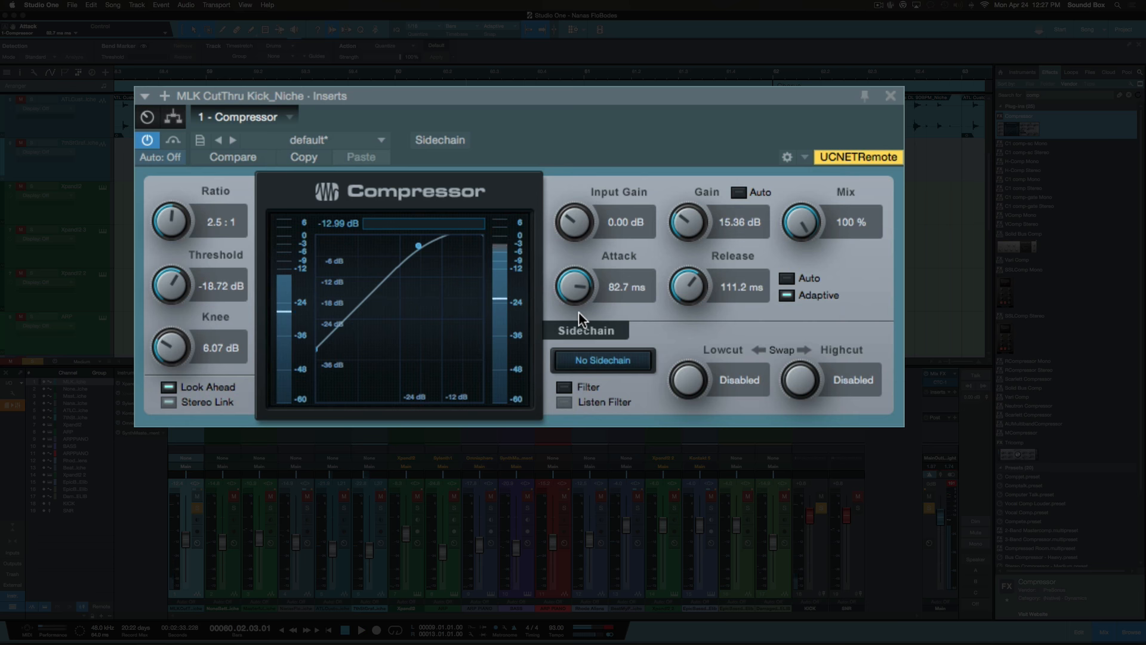
pyautogui.moveTo(575, 285); pyautogui.dragTo(574, 293)
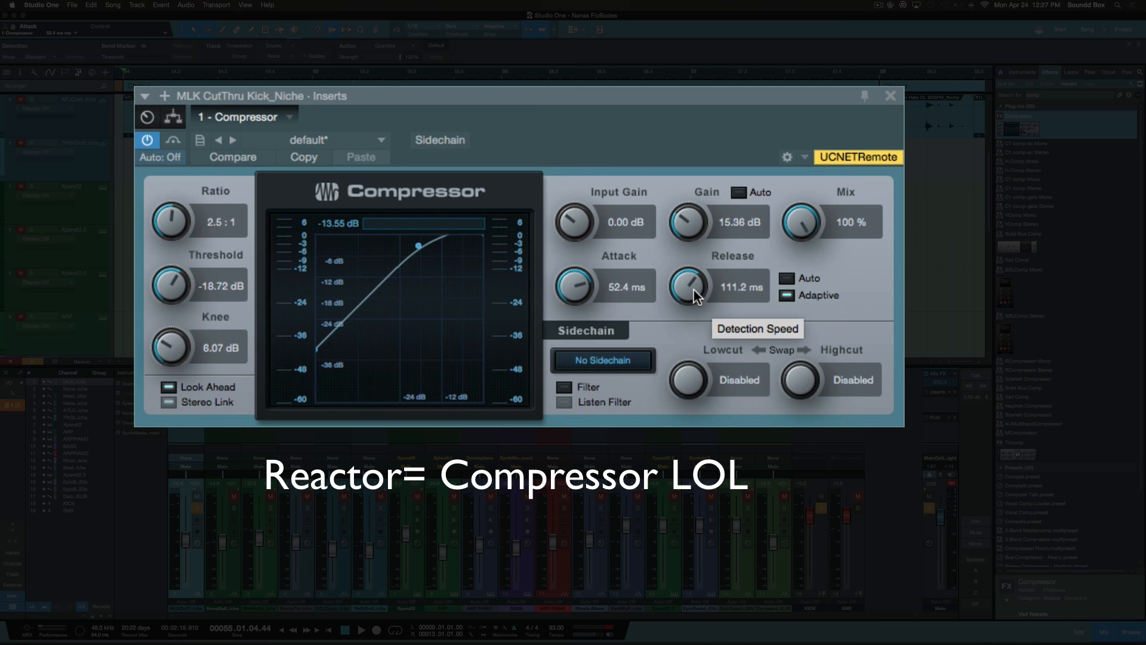
# Play the kick while lowering the compressor's release to 1.52 ms, and raise the release to 168.9 ms
pyautogui.press('space')
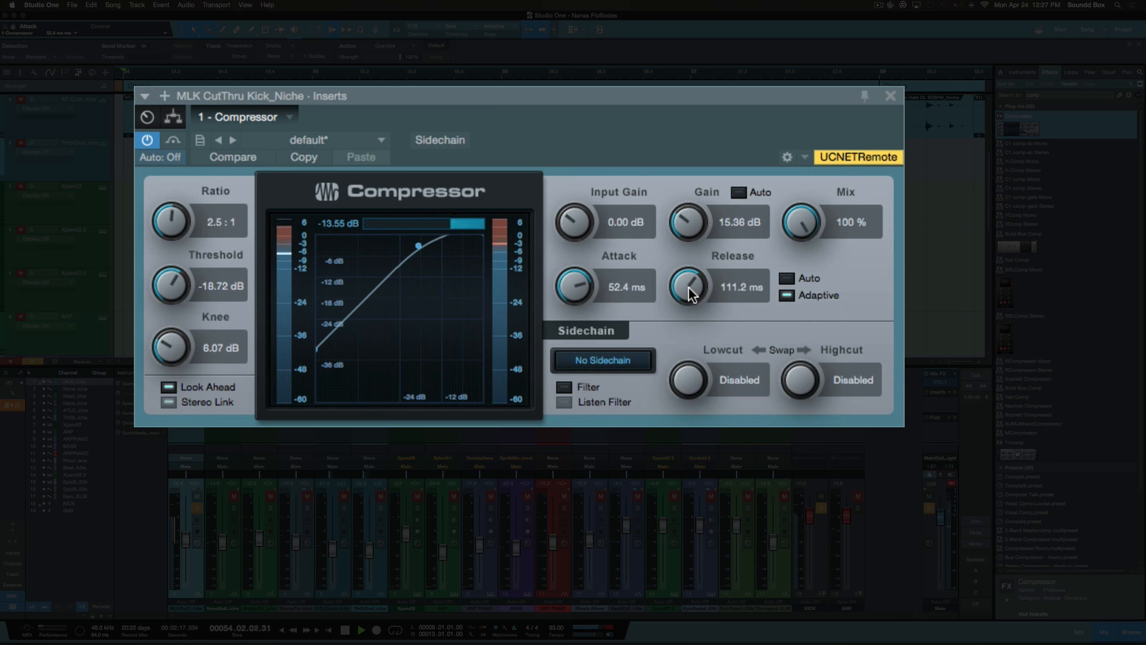
pyautogui.moveTo(694, 288); pyautogui.dragTo(678, 376)
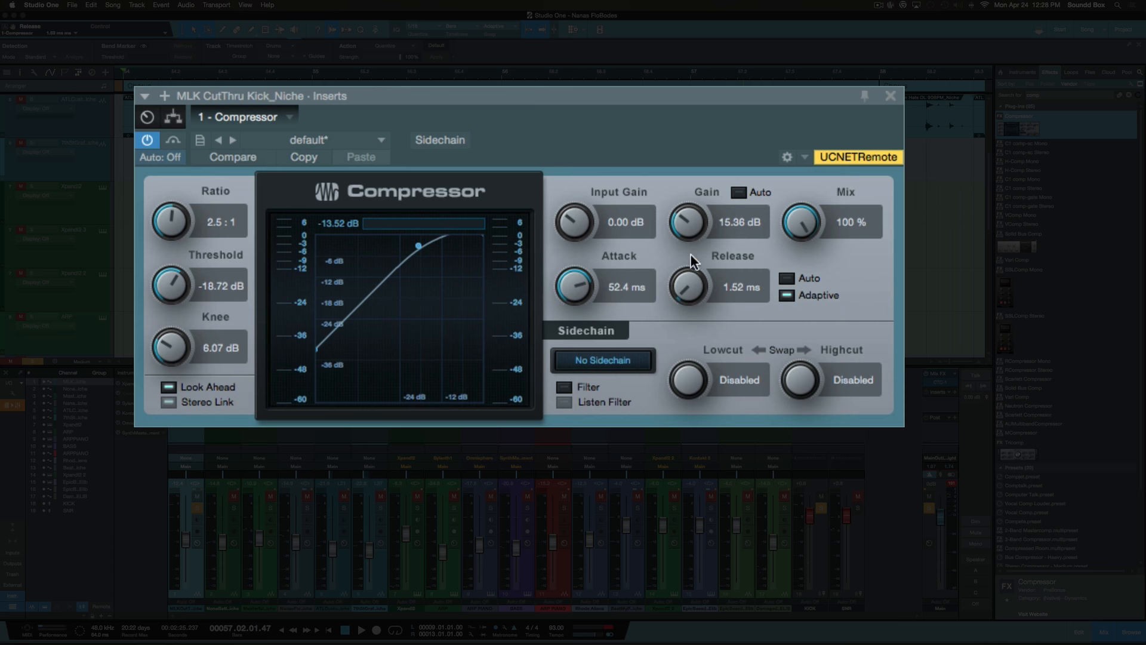
pyautogui.moveTo(687, 288); pyautogui.dragTo(688, 212)
pyautogui.moveTo(692, 286); pyautogui.dragTo(686, 287)
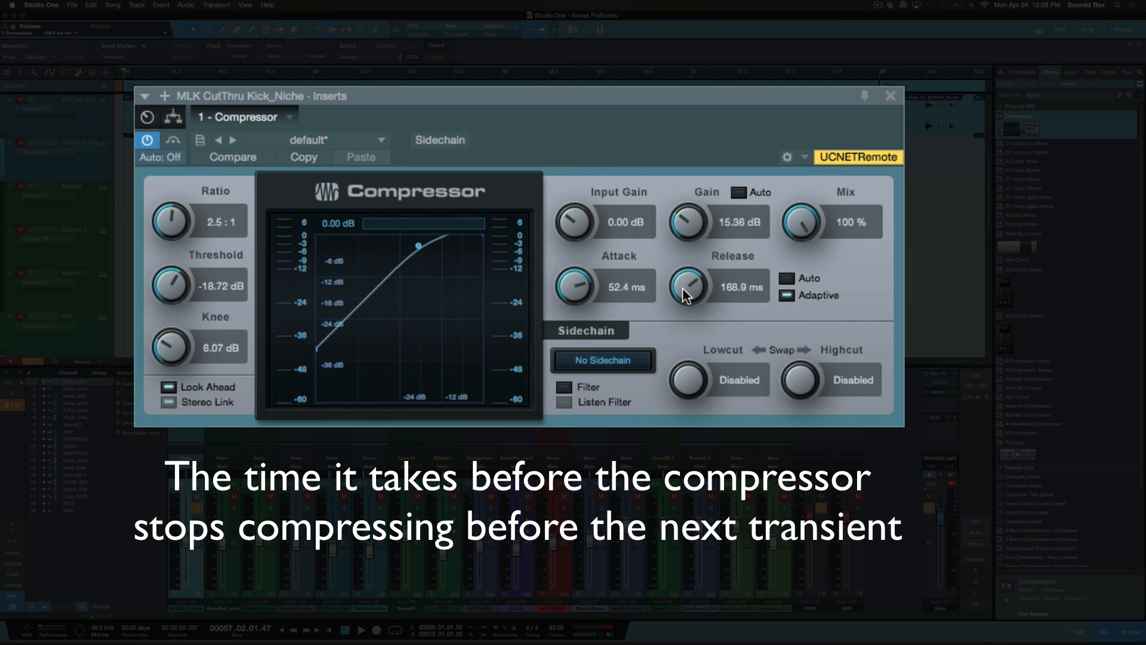
# Raise the release to 2.00 s, bring it back down to 1.52 ms, and listen to the kick again
pyautogui.moveTo(686, 293); pyautogui.dragTo(683, 234)
pyautogui.moveTo(685, 295); pyautogui.dragTo(685, 269)
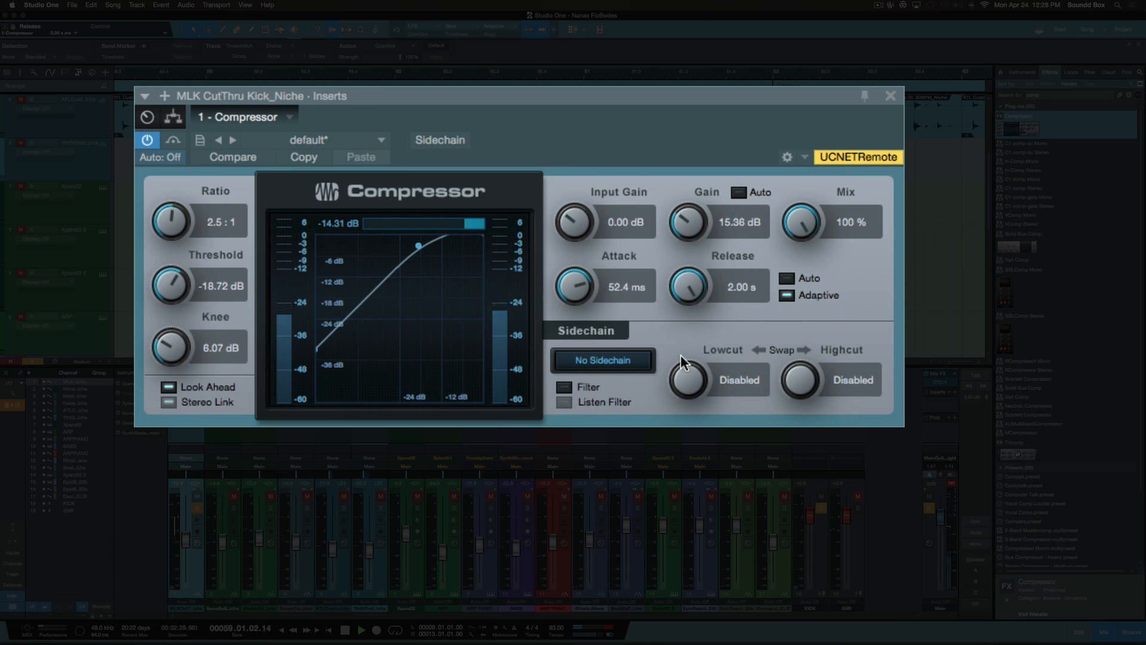
pyautogui.moveTo(693, 293); pyautogui.dragTo(670, 418)
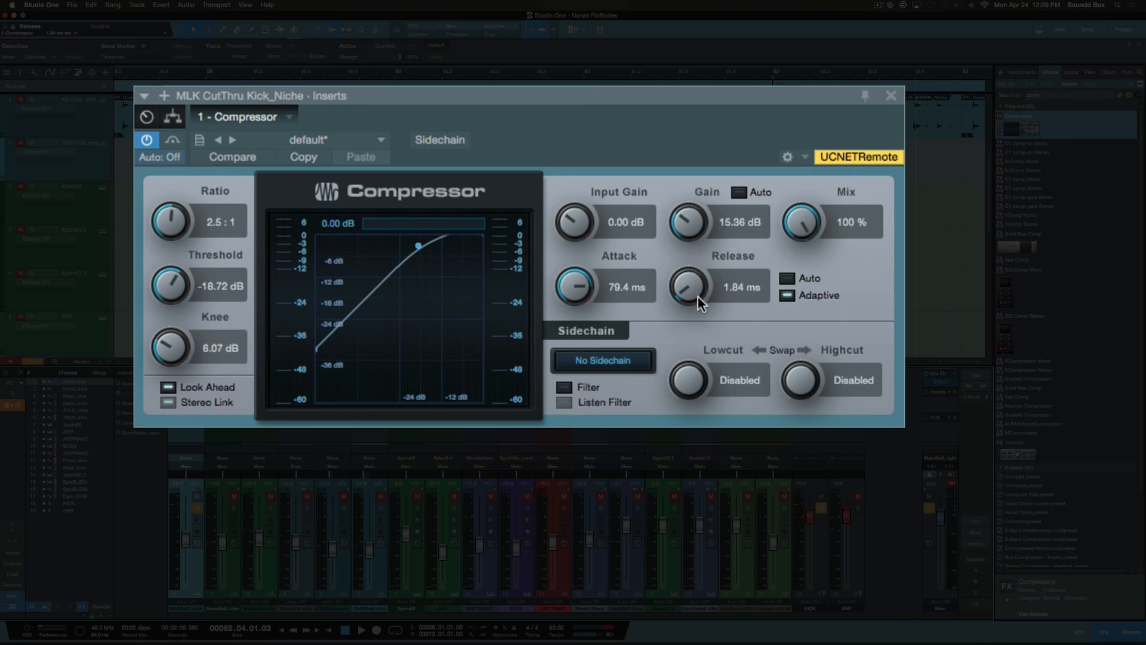
pyautogui.moveTo(688, 293); pyautogui.dragTo(686, 282)
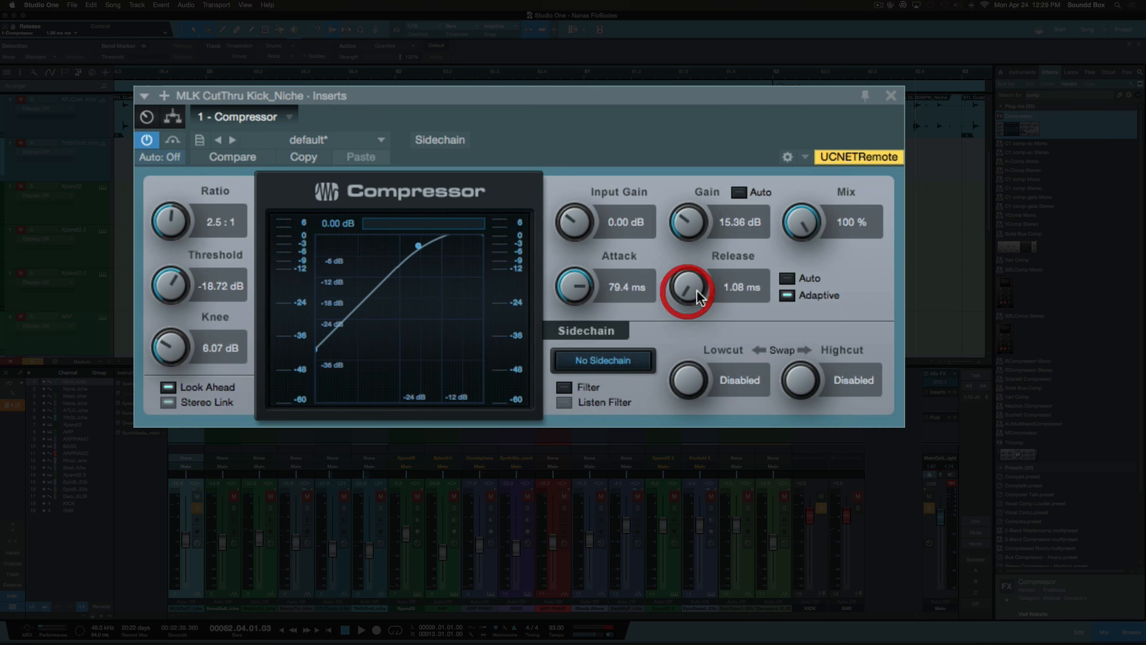
pyautogui.click(691, 290)
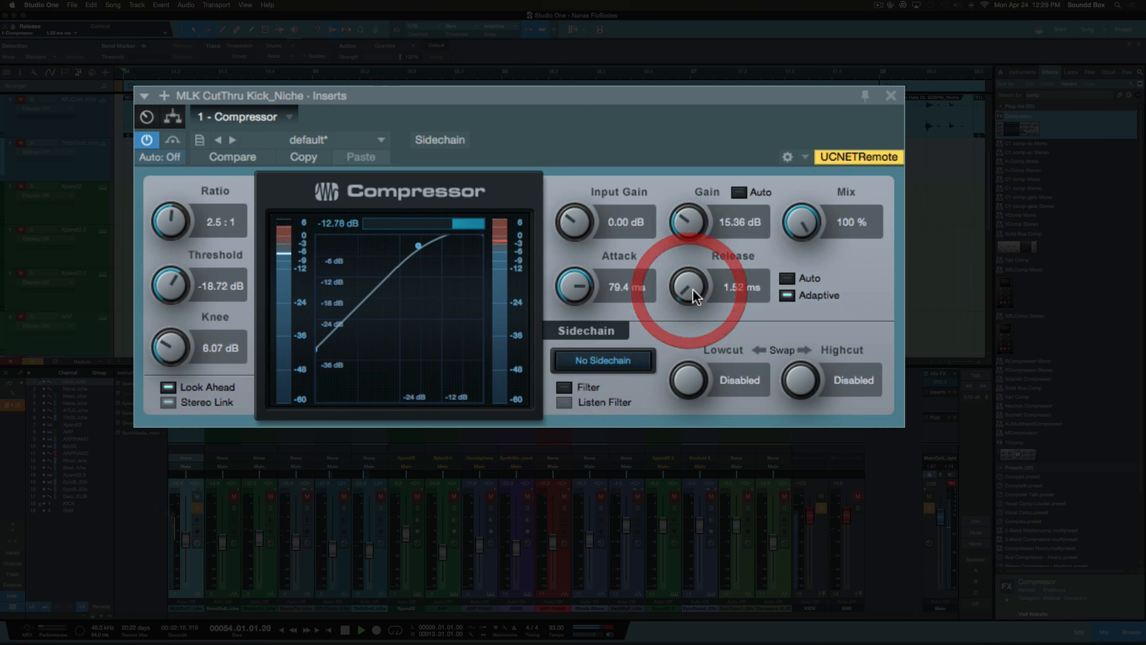
pyautogui.press('space')
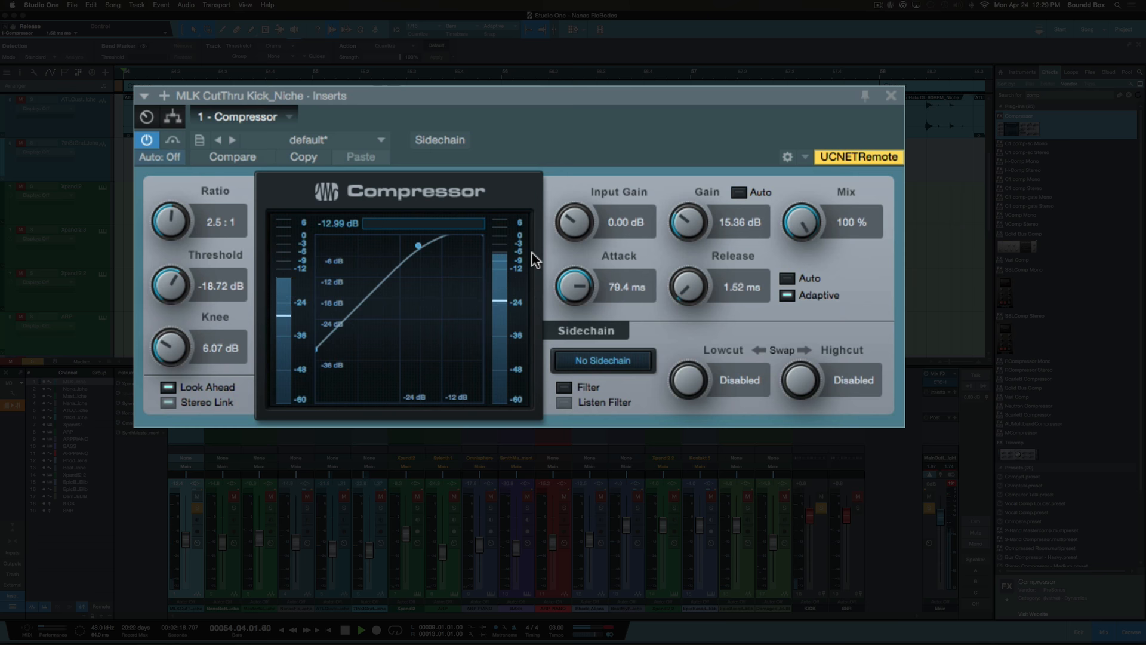
# Raise the compressor's release to 509.1 ms, and settle it at 310.7 ms while listening to the kick
pyautogui.moveTo(687, 286); pyautogui.dragTo(686, 210)
pyautogui.moveTo(688, 261); pyautogui.dragTo(689, 218)
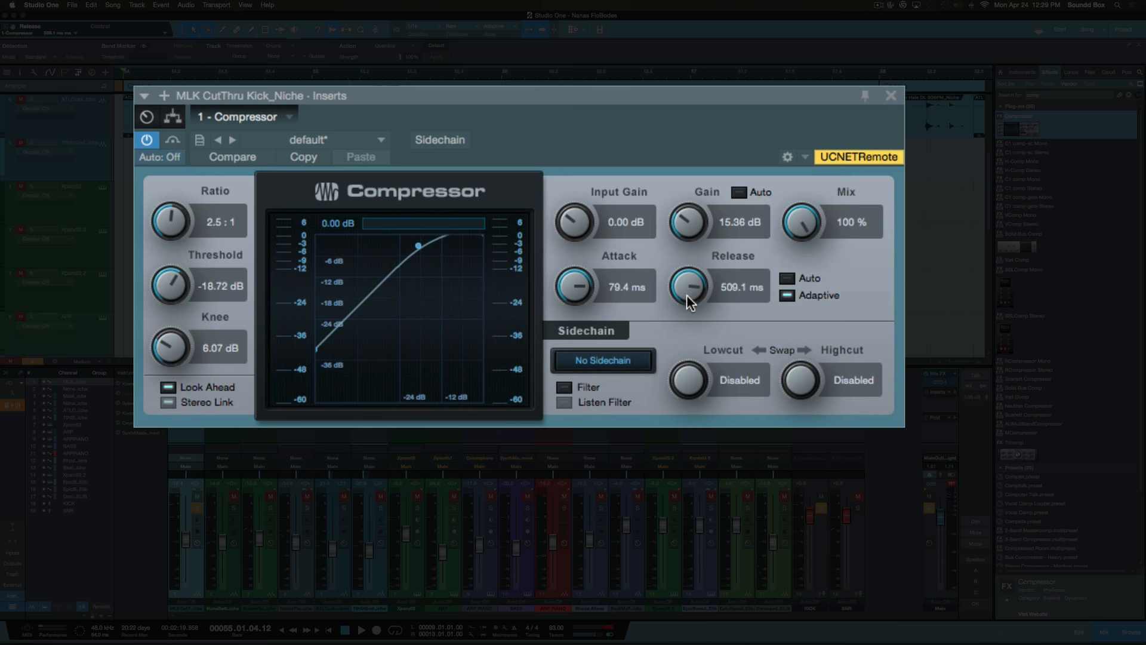
pyautogui.moveTo(697, 292); pyautogui.dragTo(690, 310)
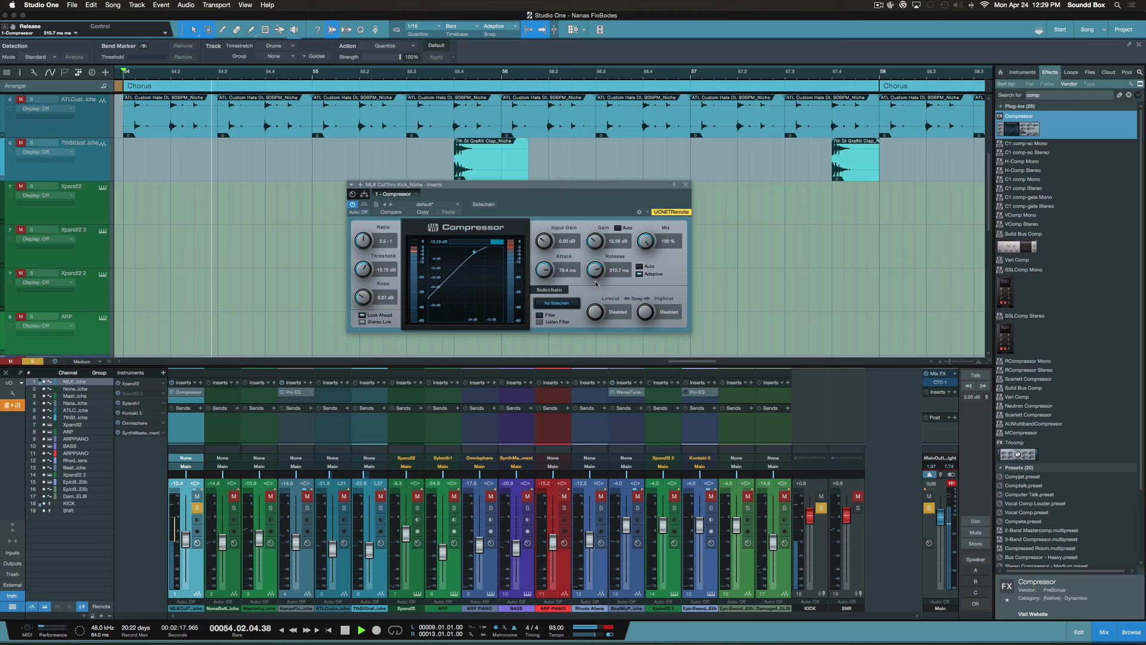
pyautogui.moveTo(645, 242)
pyautogui.mouseDown()
pyautogui.moveTo(640, 293)
pyautogui.moveTo(647, 245)
pyautogui.mouseUp()
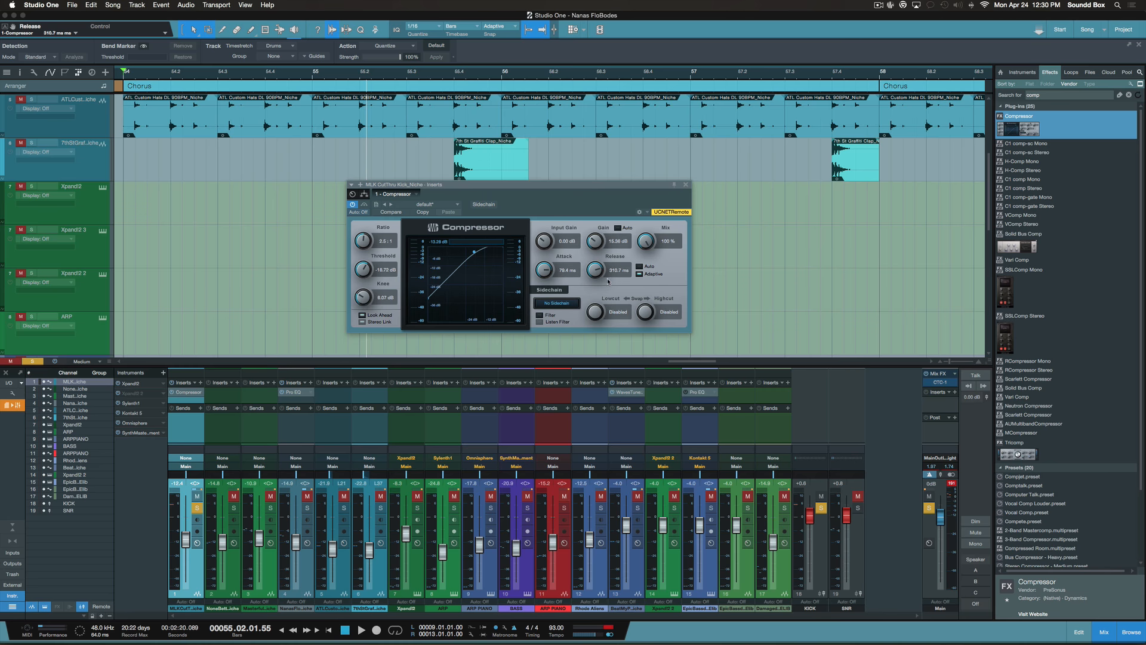
pyautogui.click(583, 300)
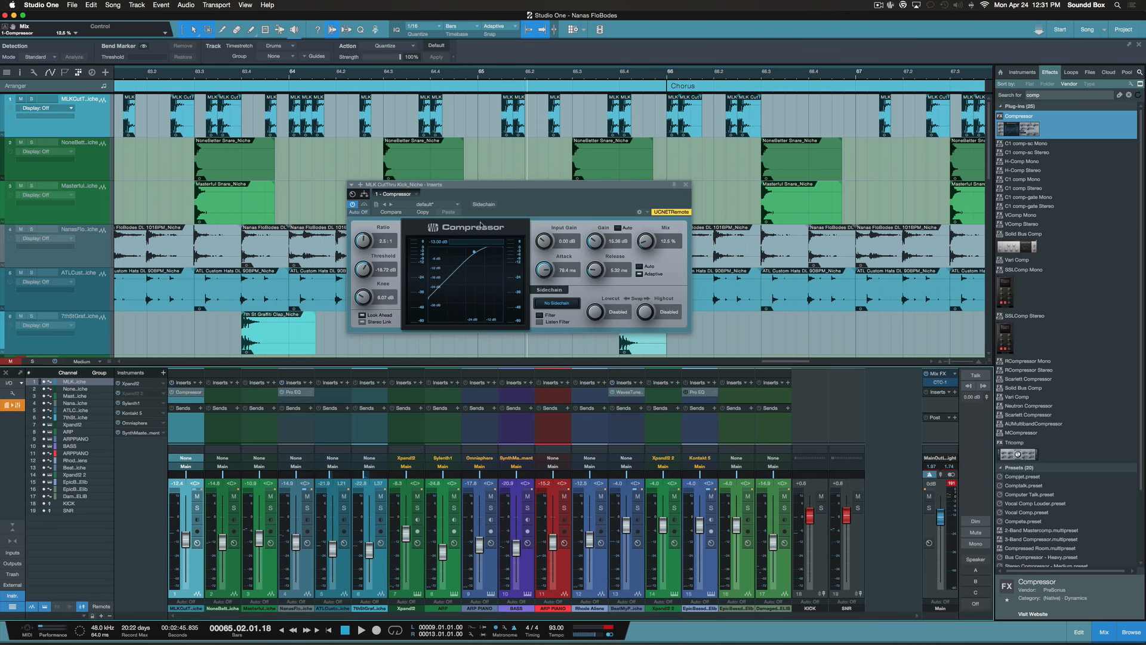
# Move the compressor window slightly higher over the snare clips in the arrangement
pyautogui.moveTo(560, 188); pyautogui.dragTo(525, 206)
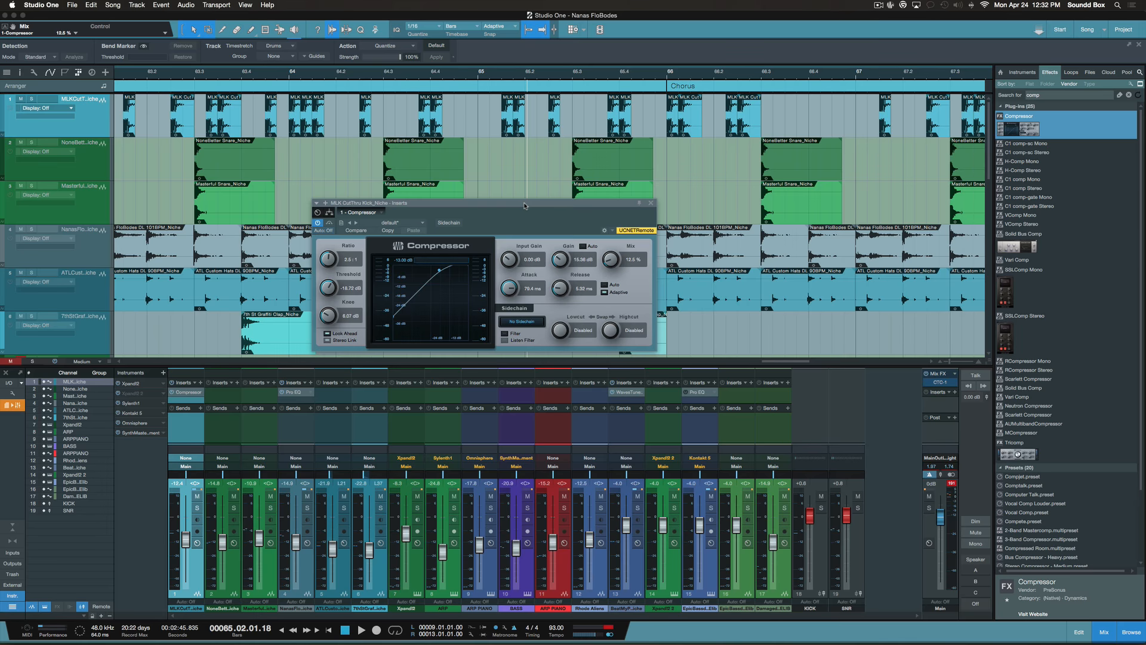
pyautogui.moveTo(524, 205); pyautogui.dragTo(542, 163)
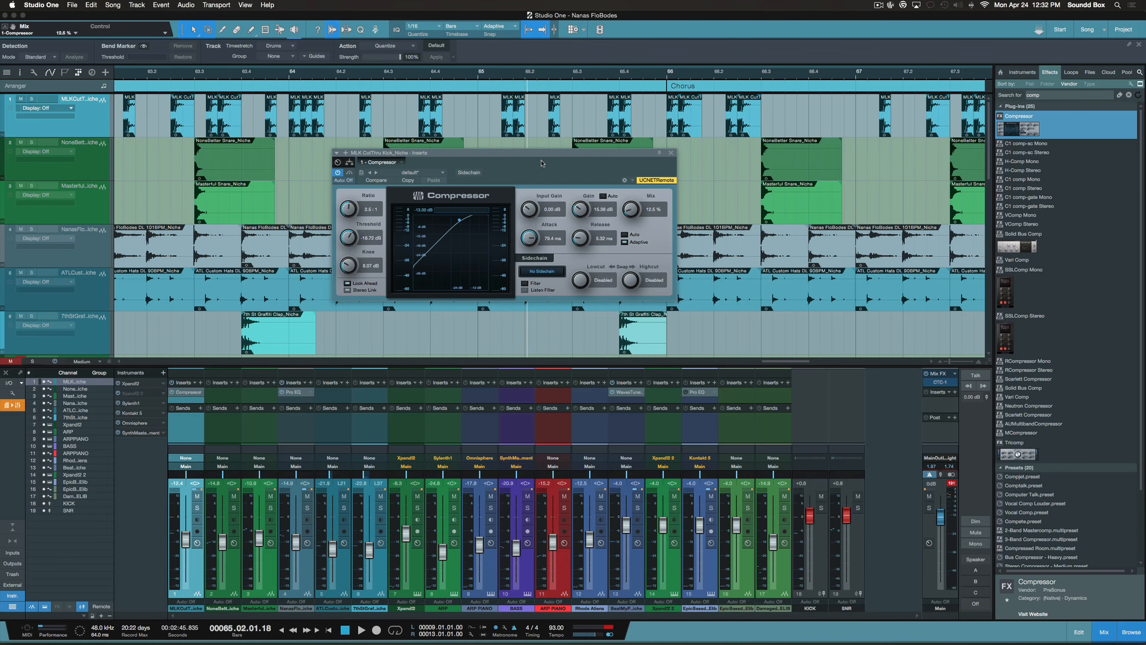